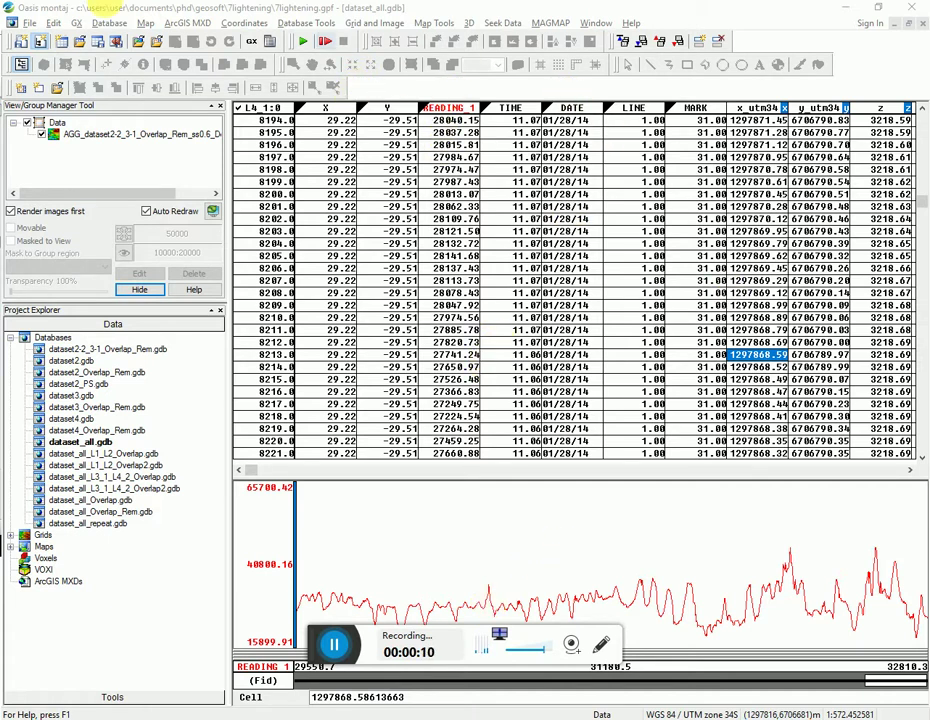
# Load the igrf.omn menu file via GX > Load Menu so the IGRF menu appears
pyautogui.click(77, 24)
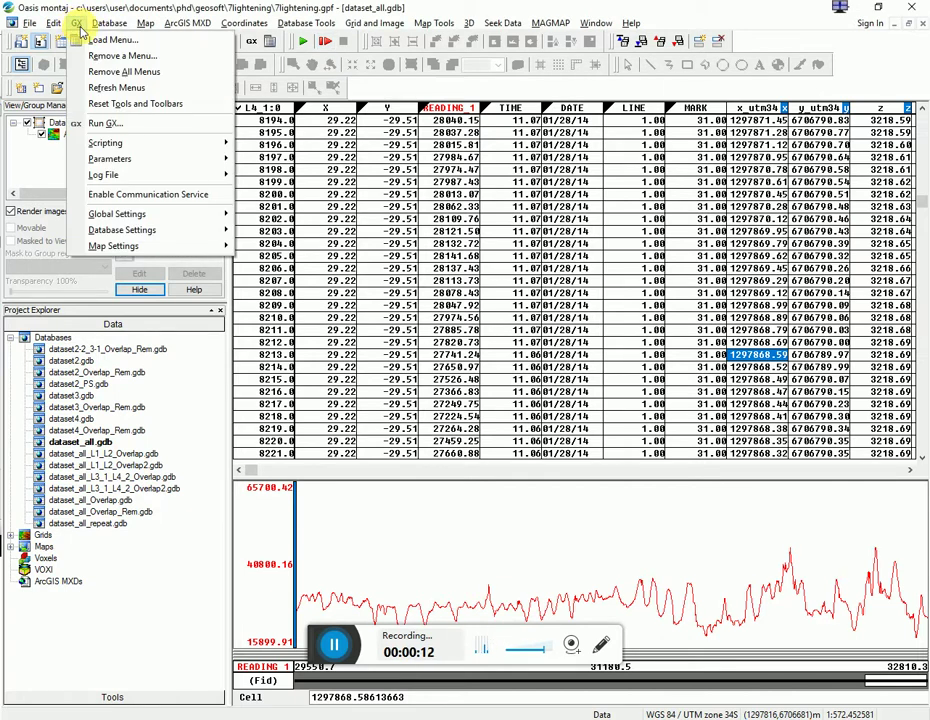
pyautogui.click(100, 39)
pyautogui.click(395, 333)
pyautogui.press('i')
pyautogui.doubleClick(372, 267)
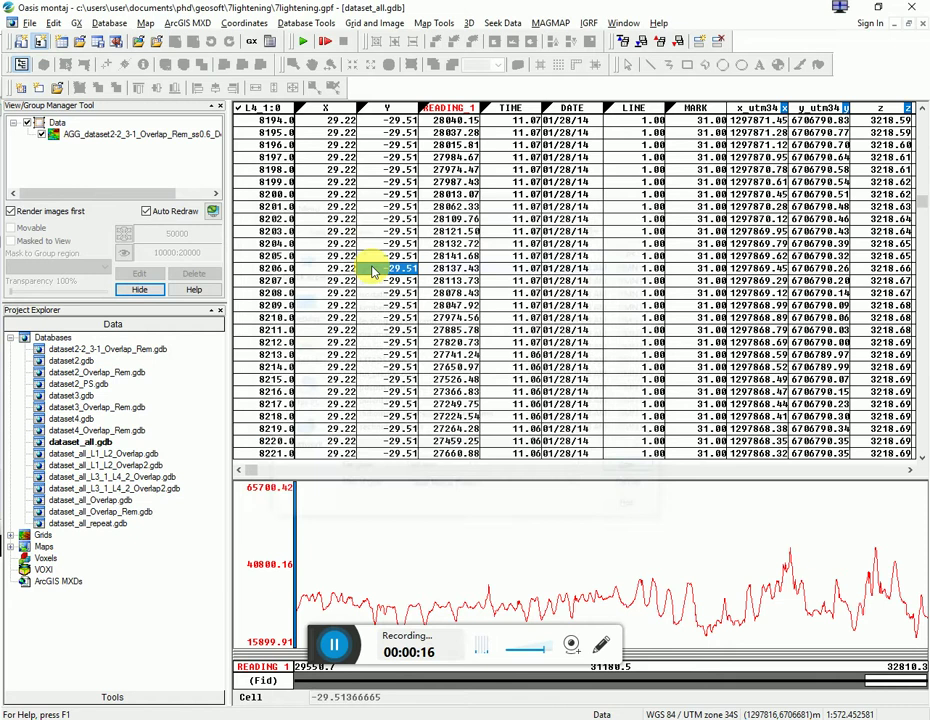
pyautogui.click(589, 23)
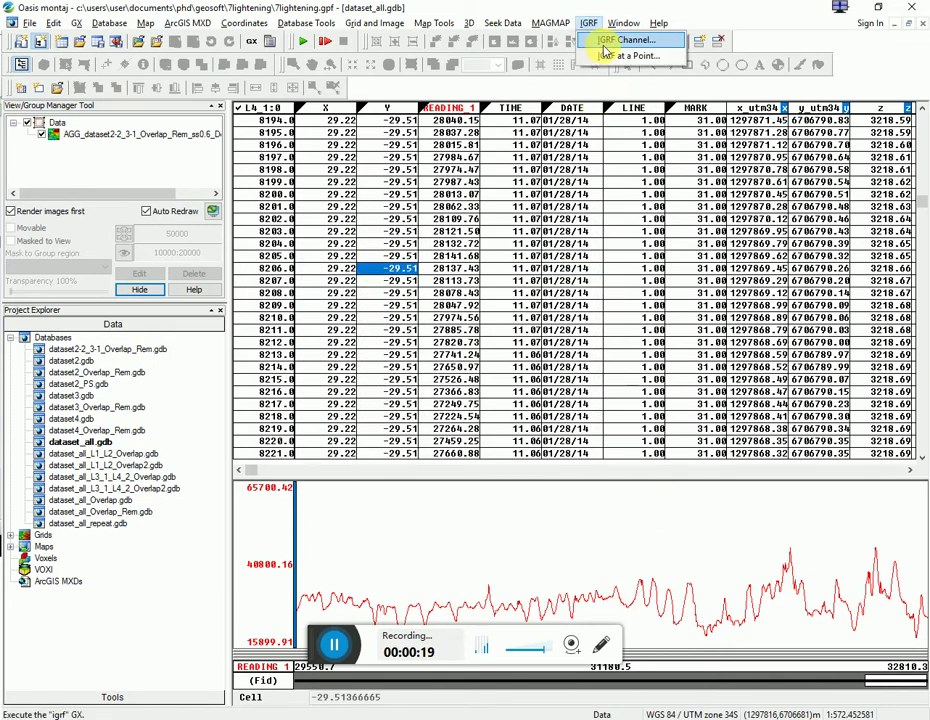
# Open IGRF Channel, keep the model year on auto, and enter survey date 2015/03/01
pyautogui.click(603, 44)
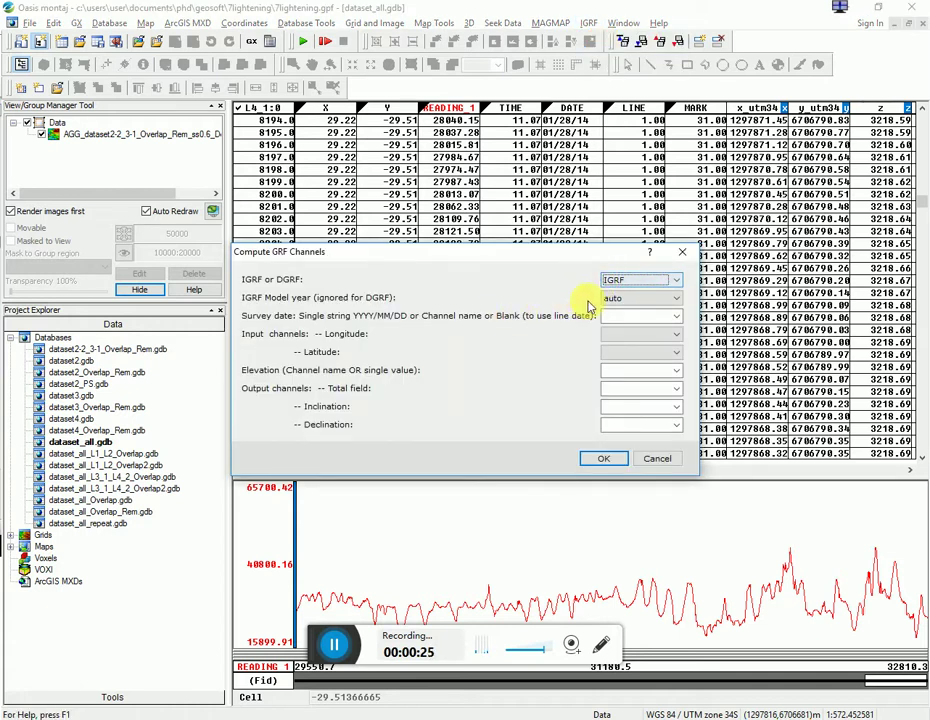
pyautogui.click(633, 299)
pyautogui.click(633, 301)
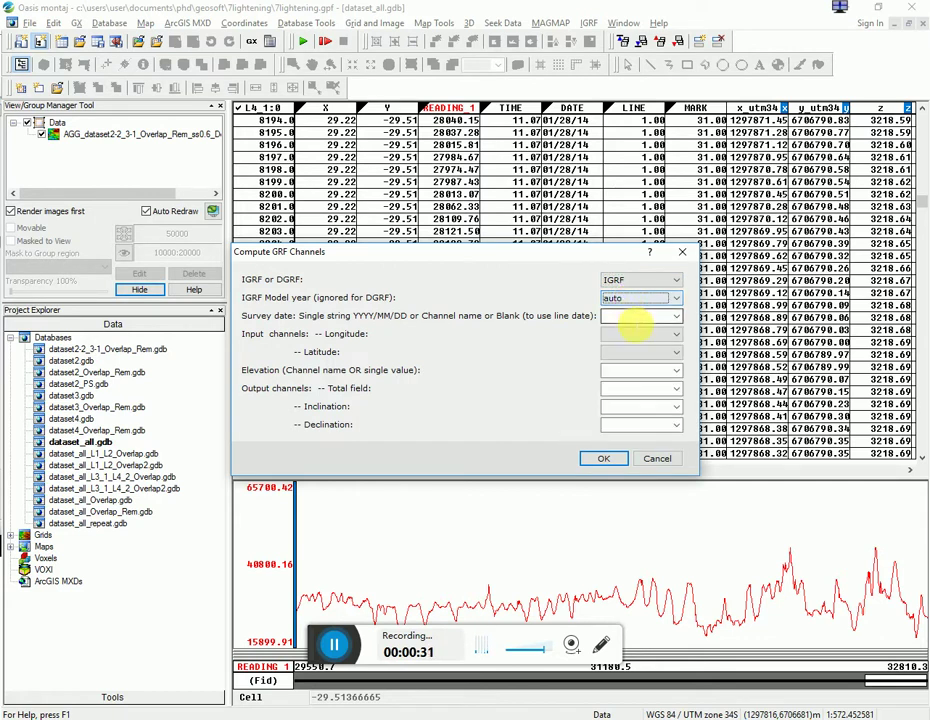
pyautogui.click(639, 317)
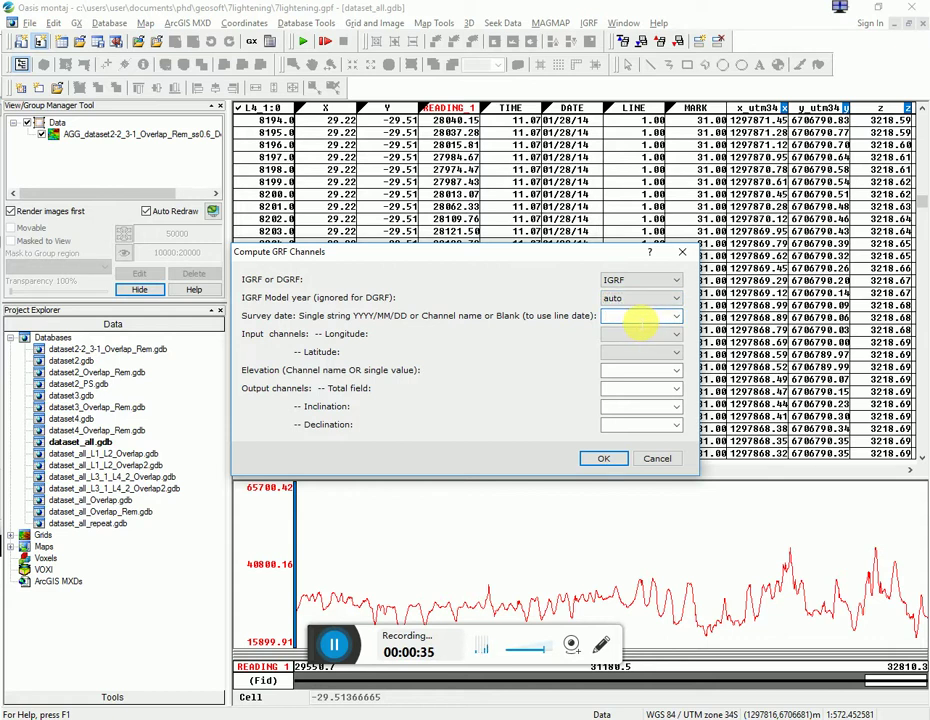
pyautogui.write('2015/03/01')
pyautogui.write('1')
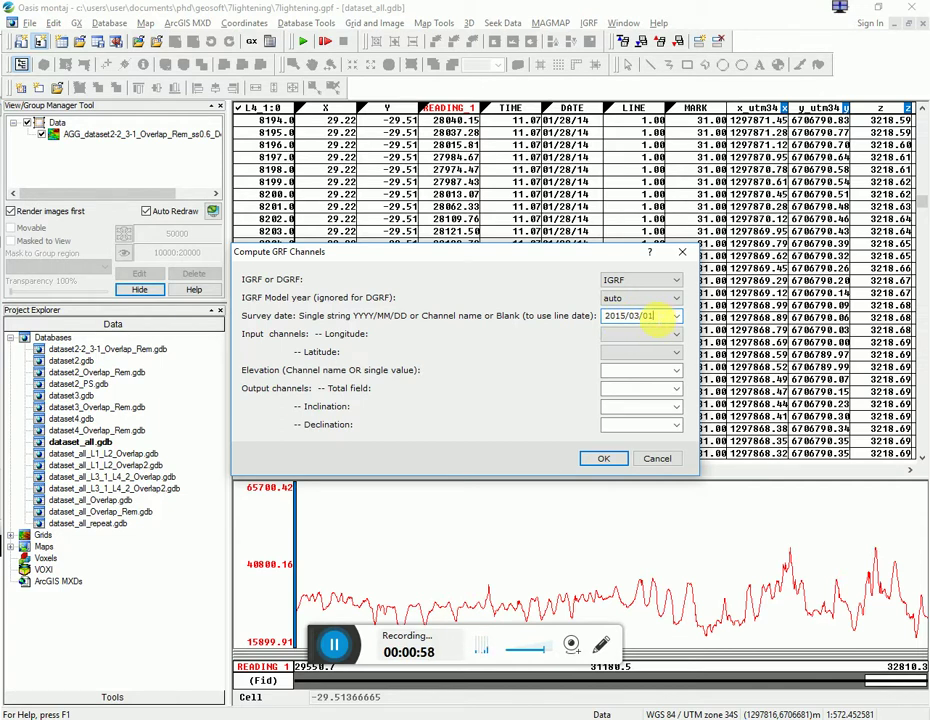
# Choose X as longitude, Y as latitude and z as the elevation channel
pyautogui.click(675, 335)
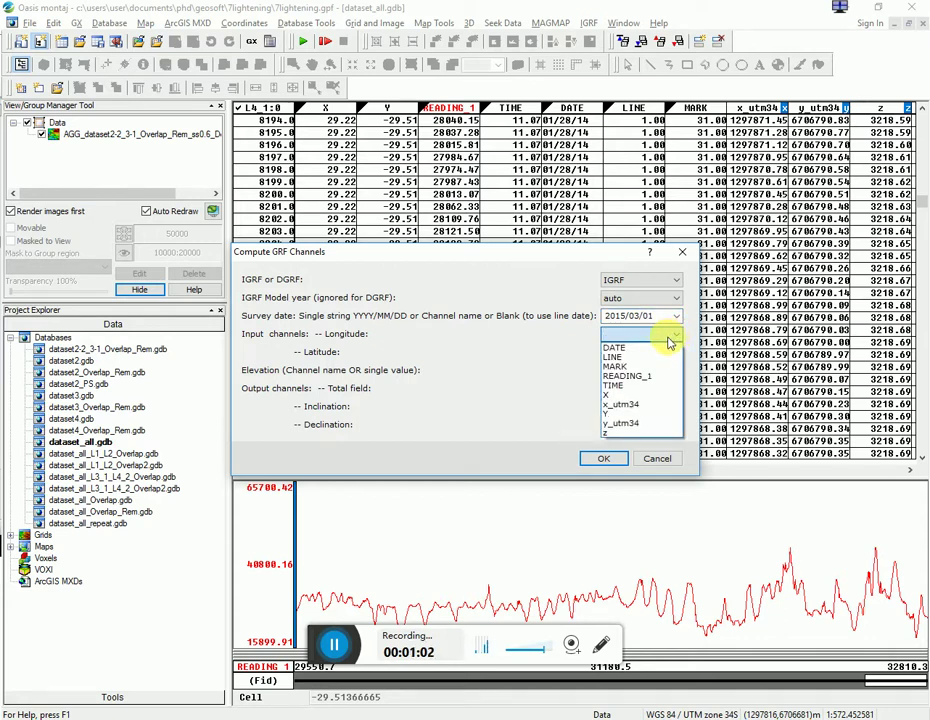
pyautogui.click(646, 394)
pyautogui.click(677, 354)
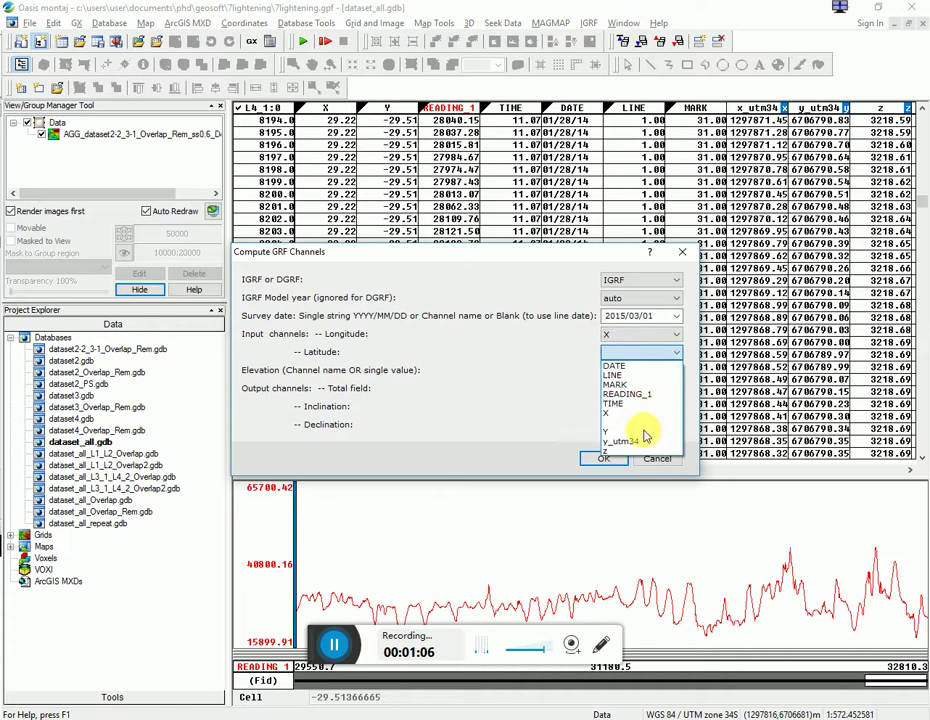
pyautogui.click(643, 431)
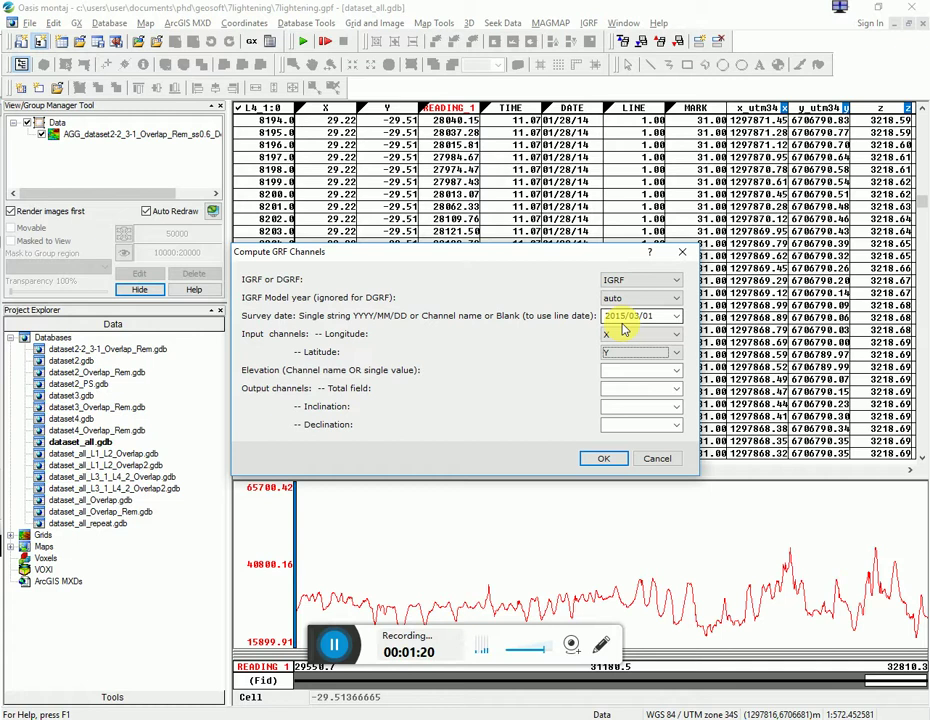
pyautogui.click(675, 375)
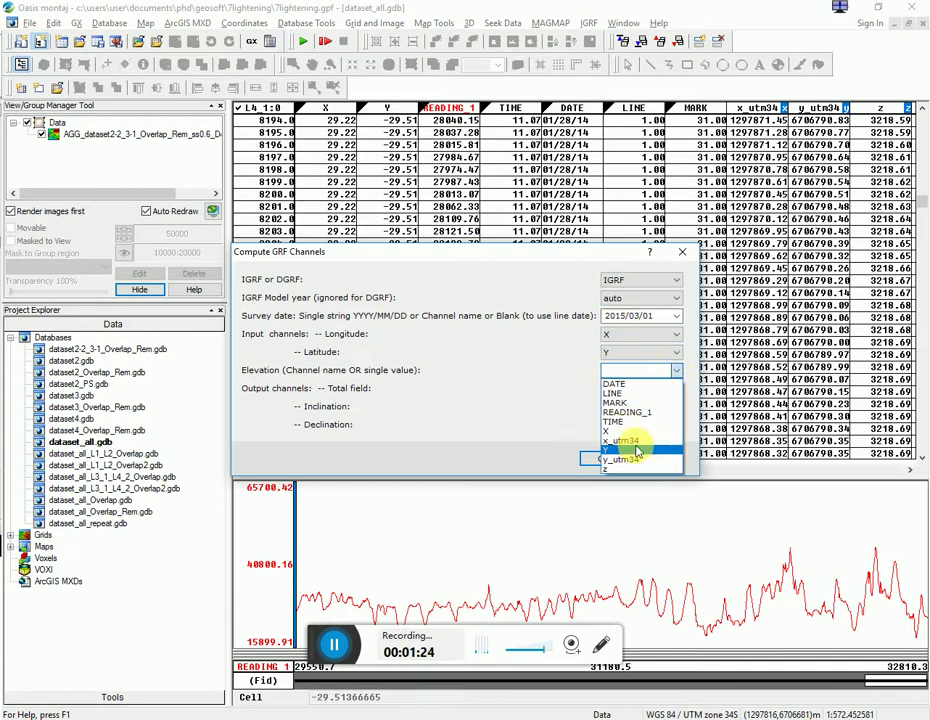
pyautogui.click(636, 470)
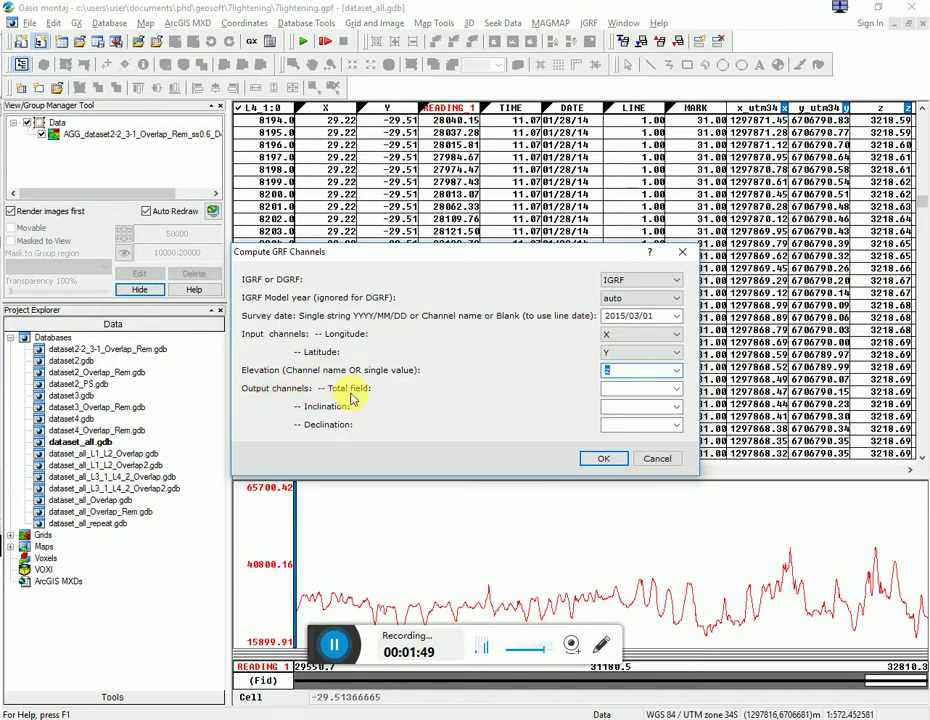
# Enter IGRF_TF, IGRF_Inc and IGRF_Dec as output channels and run the calculation
pyautogui.click(620, 389)
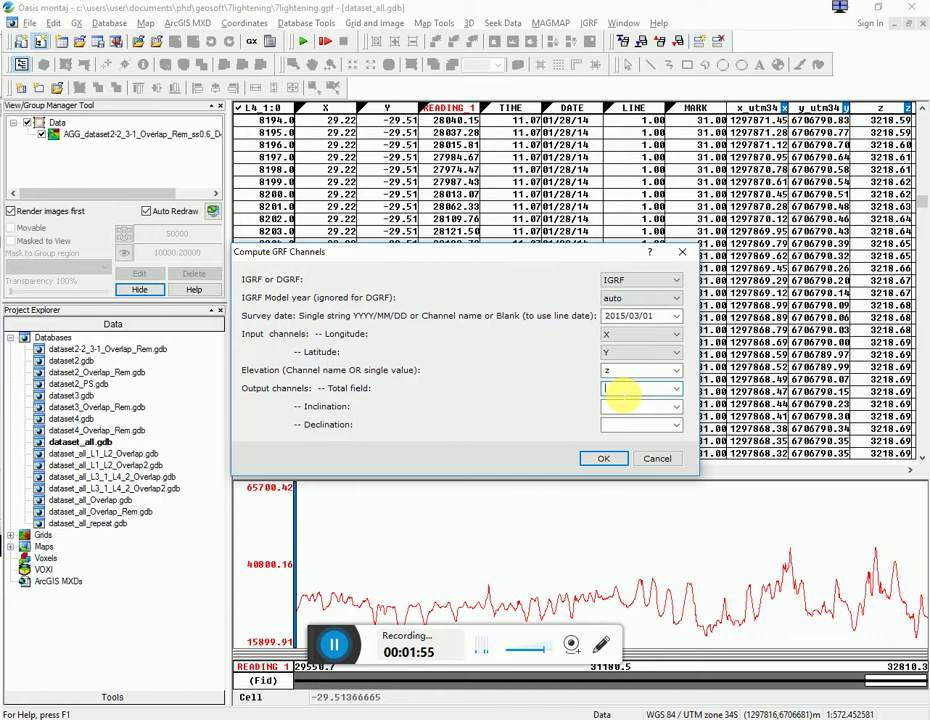
pyautogui.write('T')
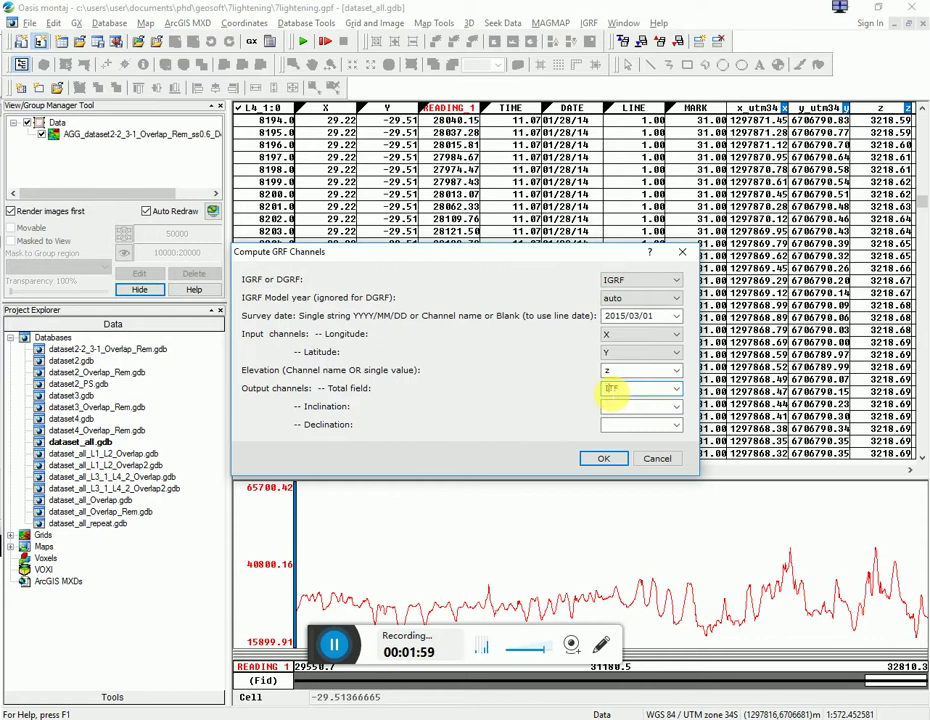
pyautogui.write('IGRF_')
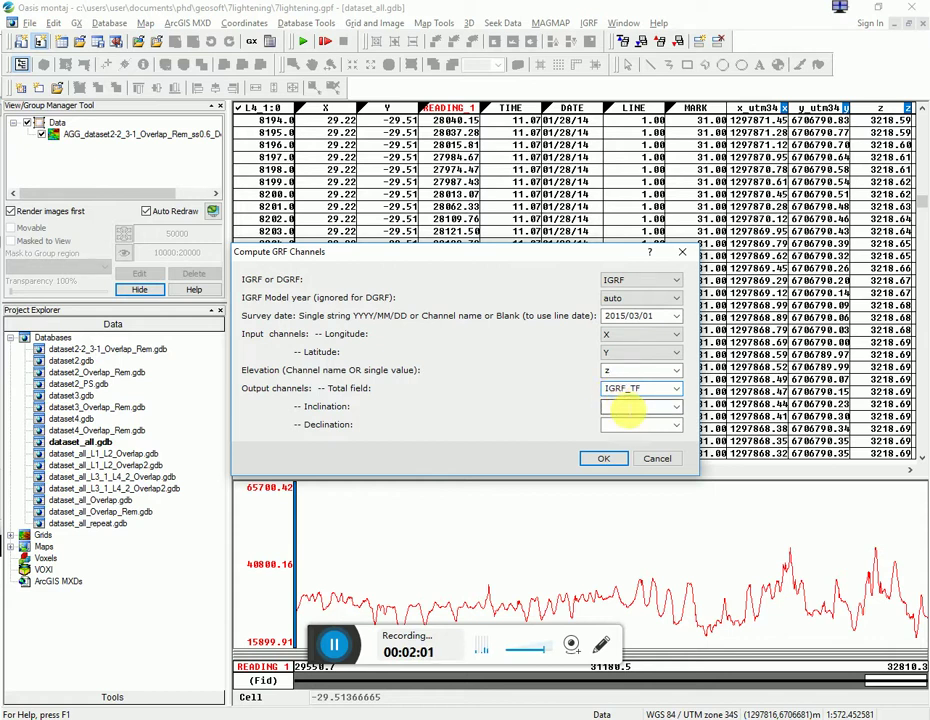
pyautogui.click(628, 407)
pyautogui.write('IGRF_I')
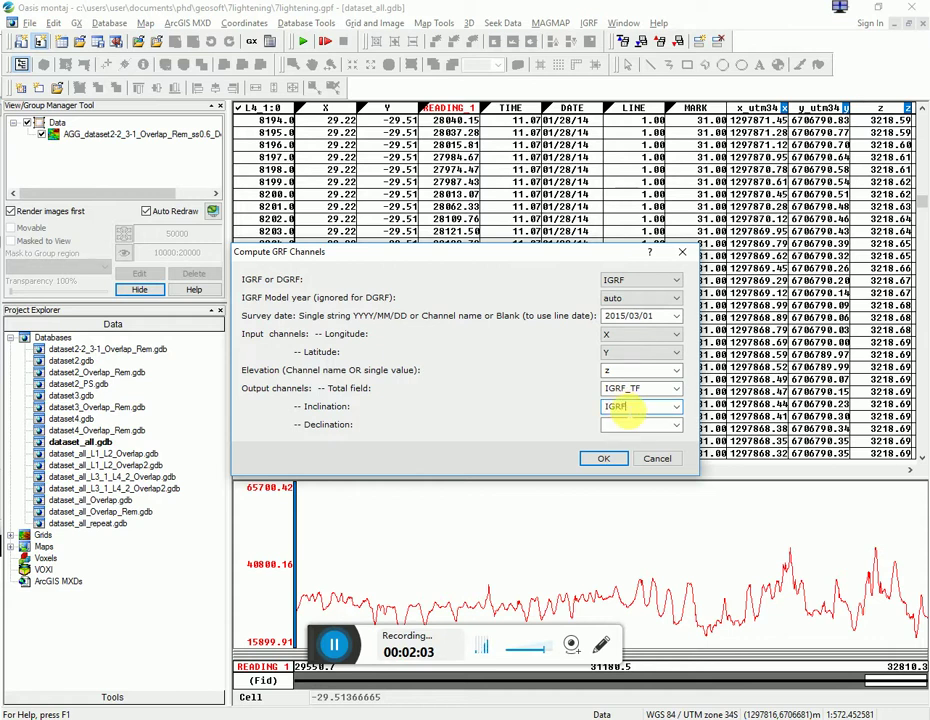
pyautogui.write('nc')
pyautogui.click(625, 426)
pyautogui.write('IGRF_Decl')
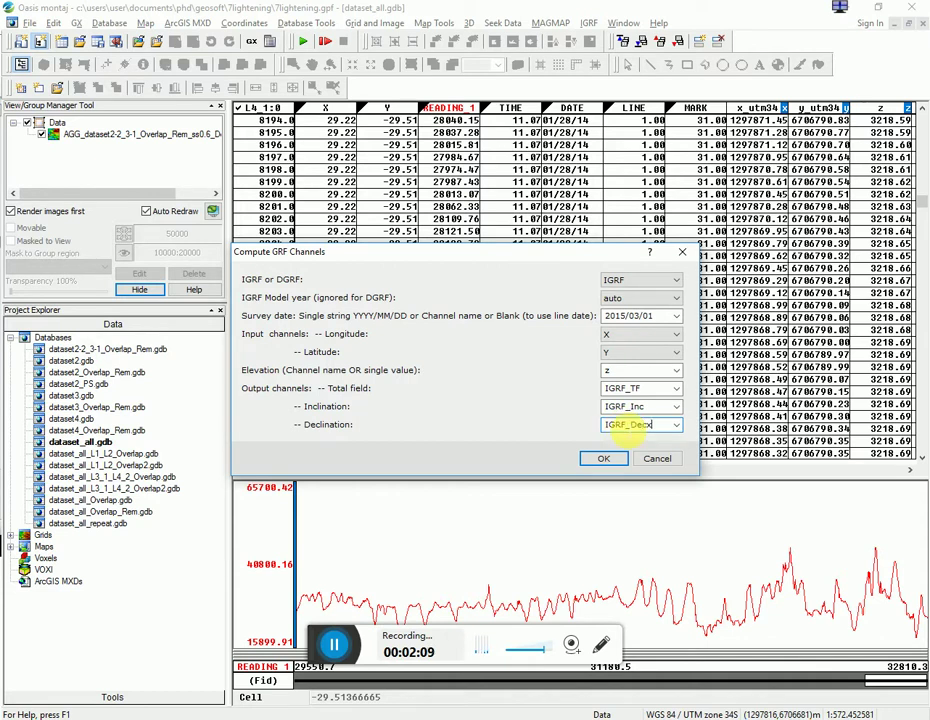
pyautogui.press('BackSpace')
pyautogui.click(603, 459)
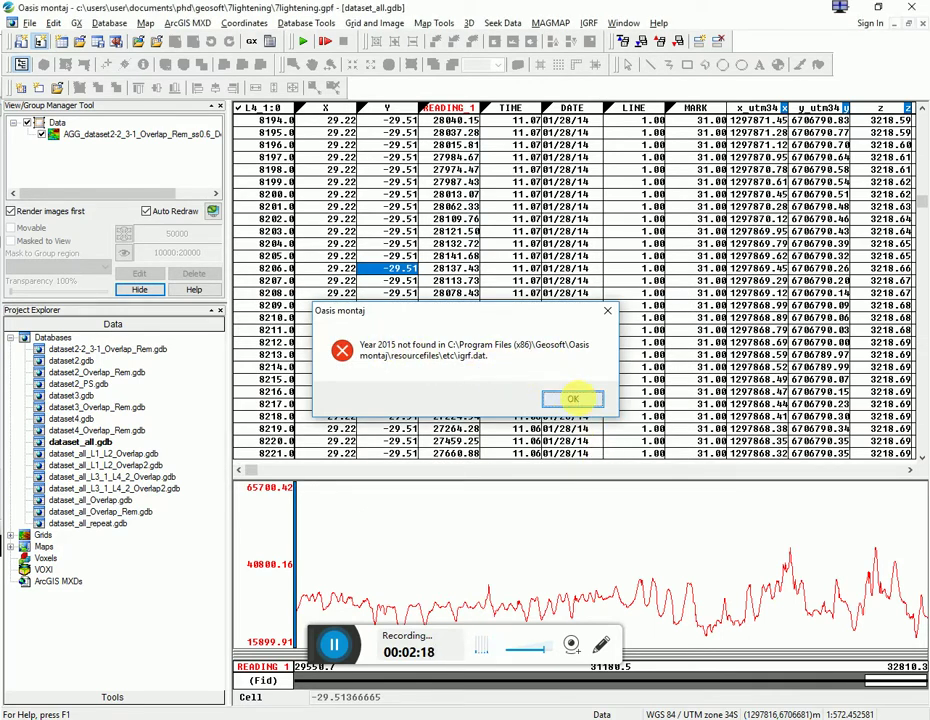
# Dismiss the missing-year error, add IGRF_TF as a spreadsheet column, and reopen IGRF Channel
pyautogui.click(572, 399)
pyautogui.click(909, 472)
pyautogui.click(909, 472)
pyautogui.rightClick(824, 120)
pyautogui.rightClick(822, 108)
pyautogui.click(824, 117)
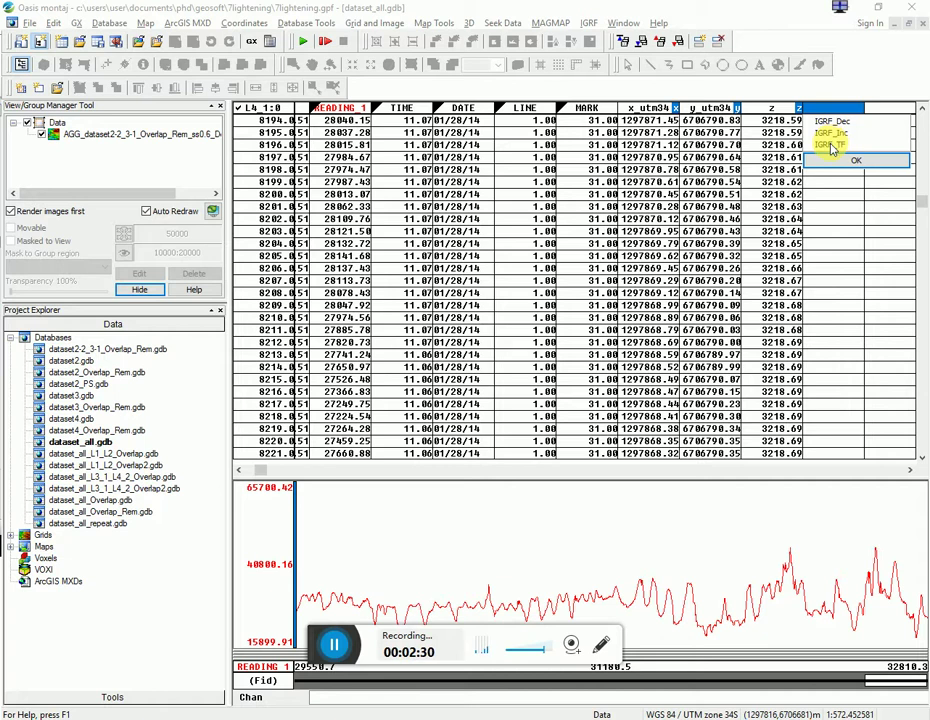
pyautogui.click(830, 146)
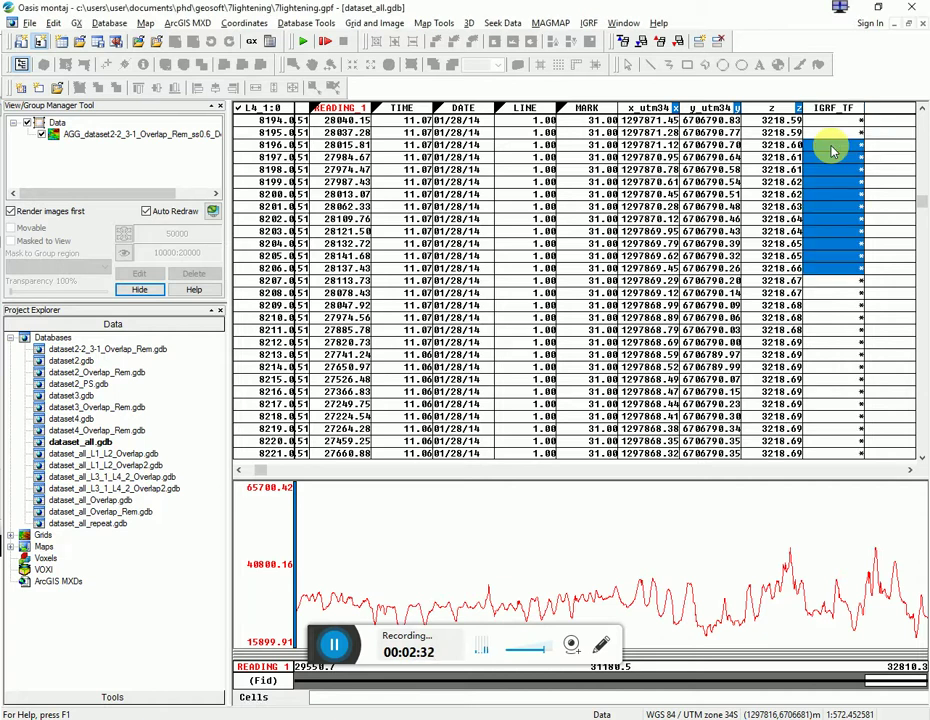
pyautogui.moveTo(868, 108)
pyautogui.mouseDown()
pyautogui.moveTo(905, 108)
pyautogui.moveTo(873, 113)
pyautogui.mouseUp()
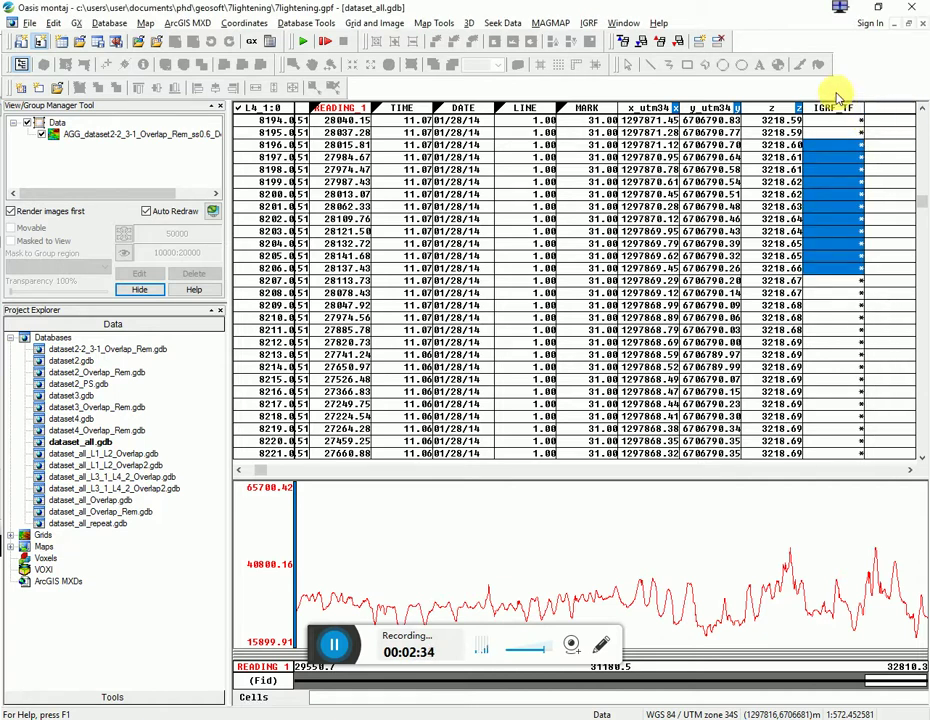
pyautogui.click(589, 22)
pyautogui.click(630, 40)
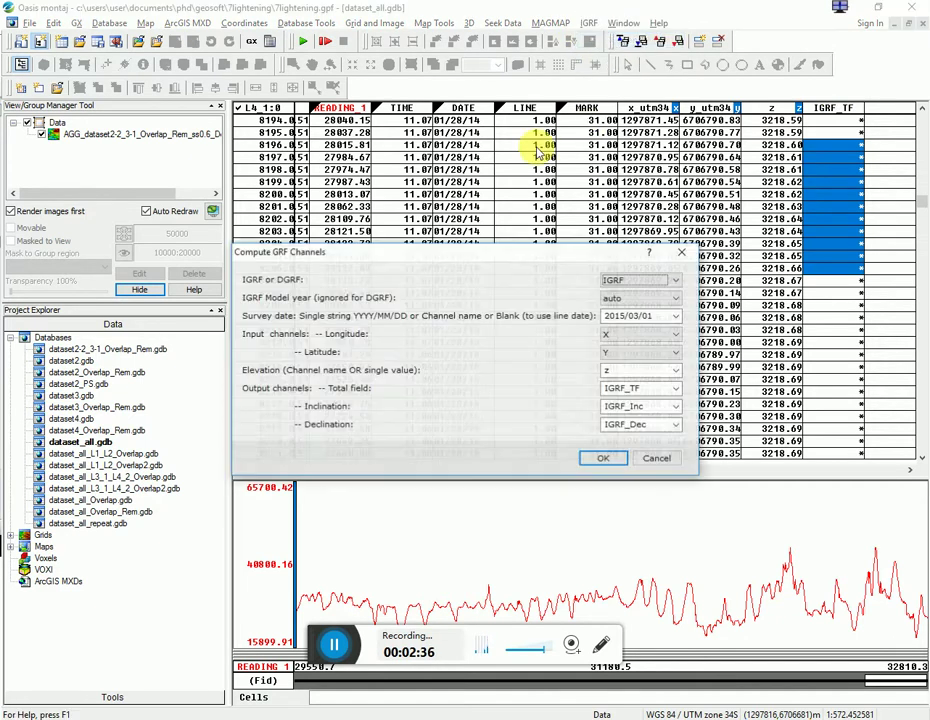
# Change the survey date to 2010/03/01, rerun, and dismiss both invalid-longitude error messages
pyautogui.click(657, 300)
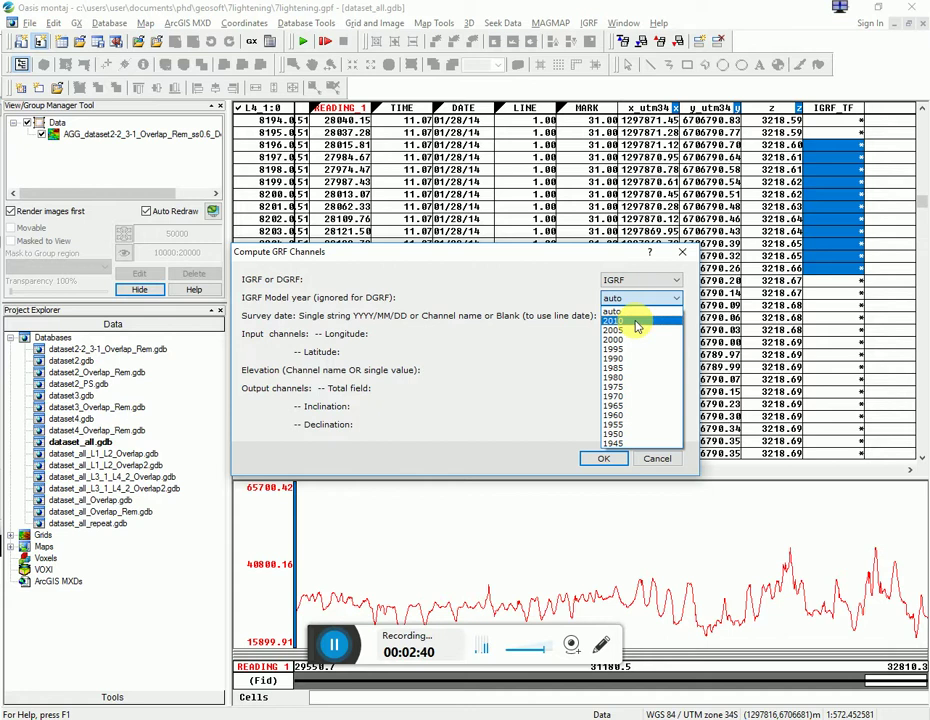
pyautogui.click(612, 311)
pyautogui.doubleClick(614, 315)
pyautogui.click(614, 315)
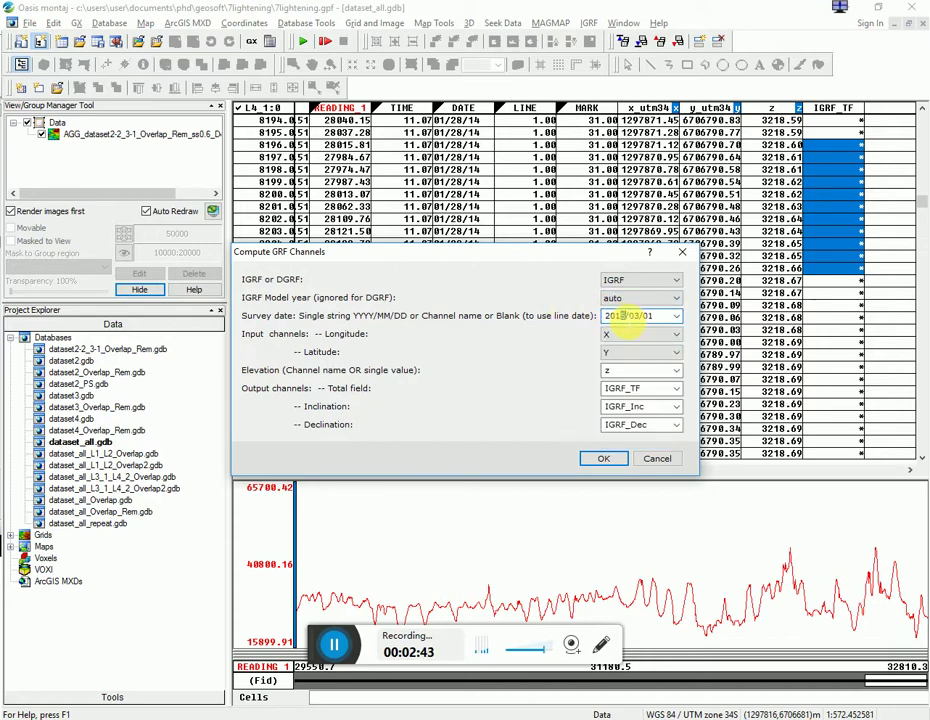
pyautogui.press('BackSpace')
pyautogui.write('0')
pyautogui.click(601, 460)
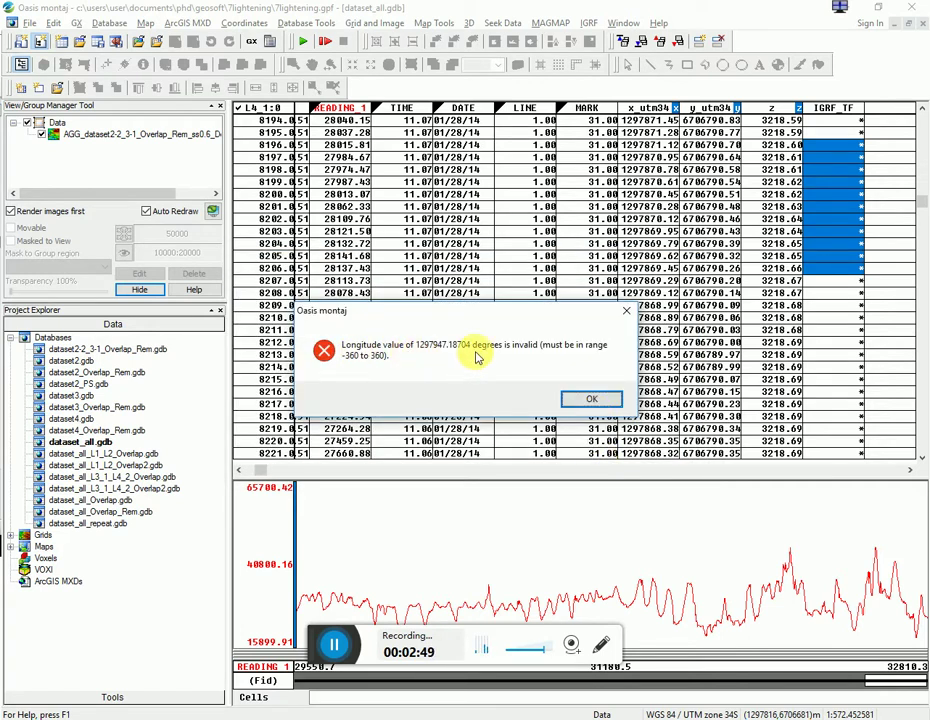
pyautogui.click(590, 399)
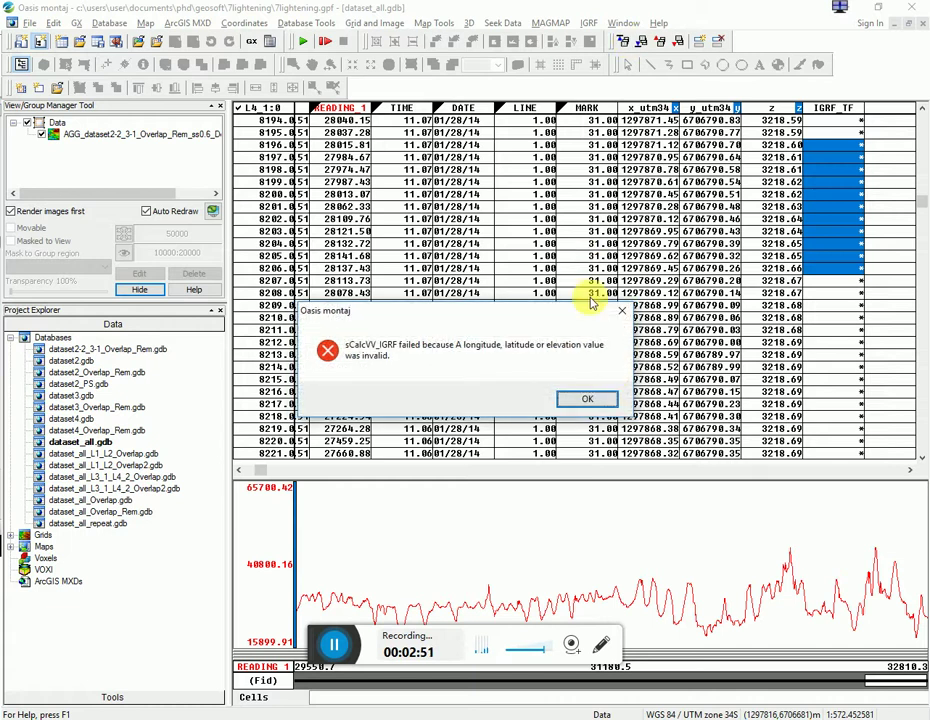
pyautogui.click(590, 396)
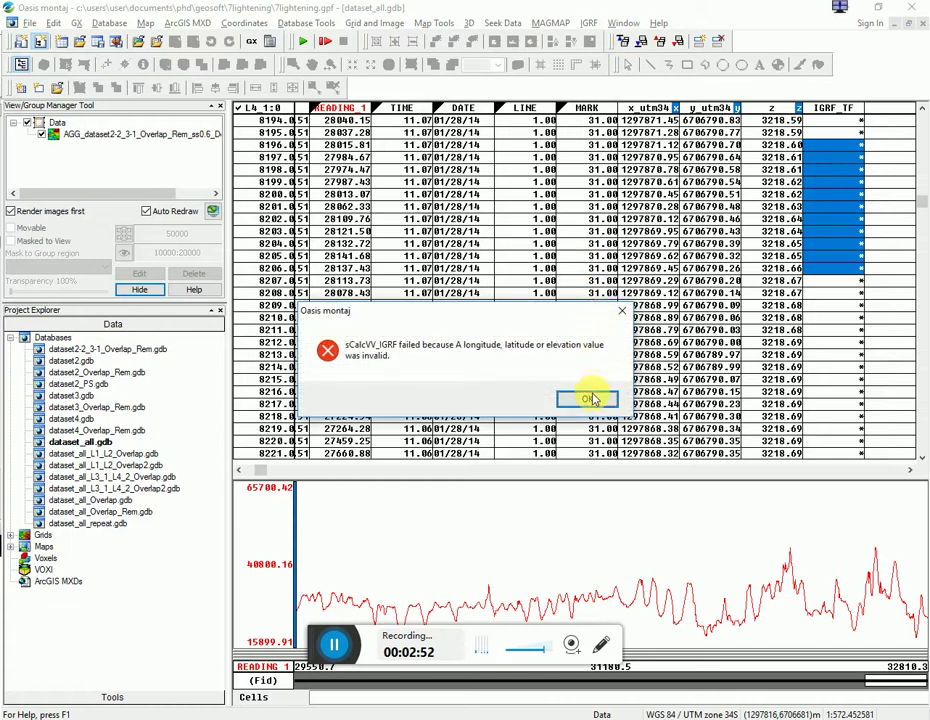
# Reopen IGRF Channel, confirm X as the longitude channel, then cancel the dialog
pyautogui.click(589, 22)
pyautogui.click(596, 39)
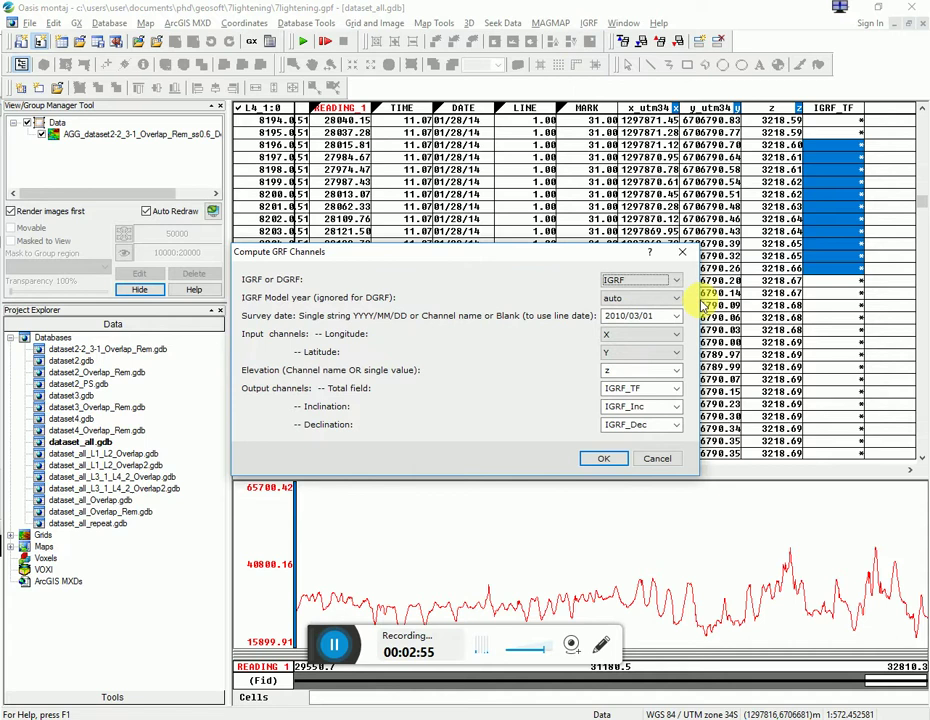
pyautogui.click(677, 334)
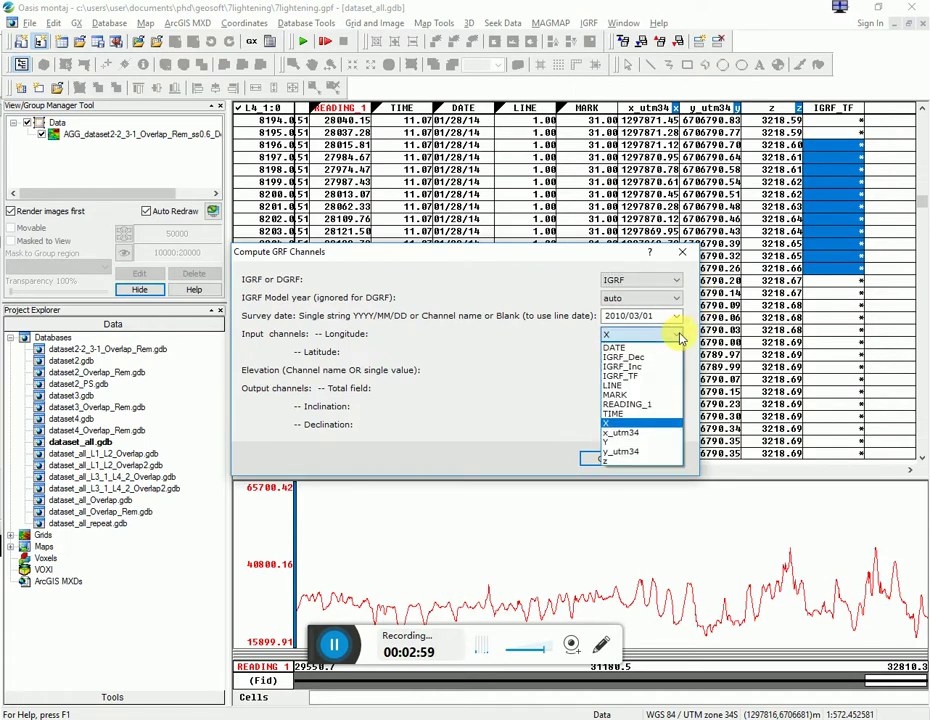
pyautogui.click(662, 423)
pyautogui.click(660, 459)
pyautogui.moveTo(259, 472); pyautogui.dragTo(332, 469)
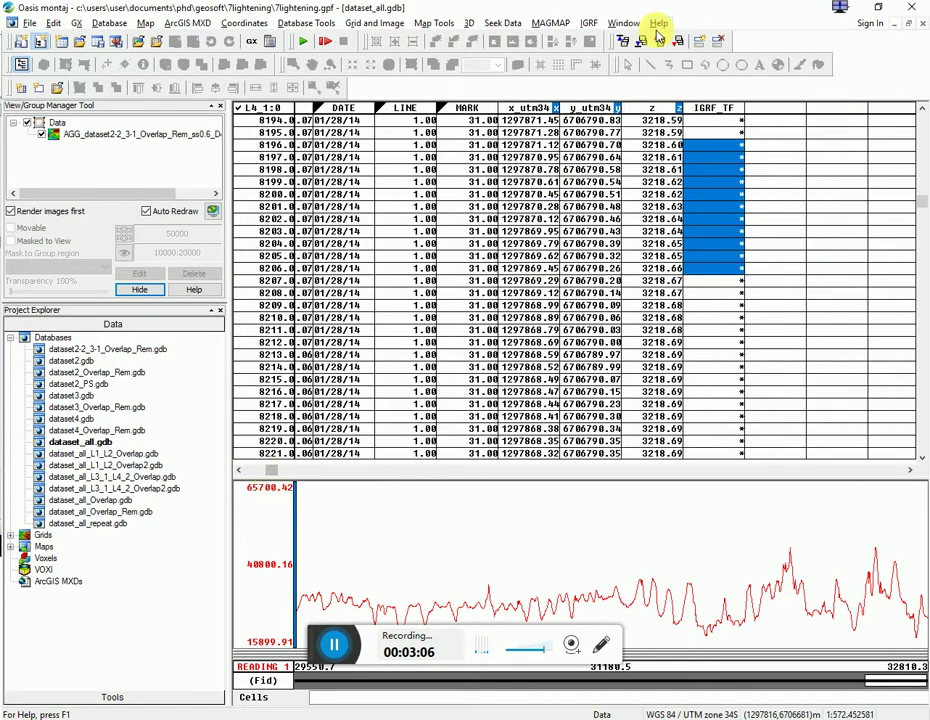
# Rerun IGRF with X and Y as longitude and latitude, dismissing both errors
pyautogui.click(589, 24)
pyautogui.click(612, 40)
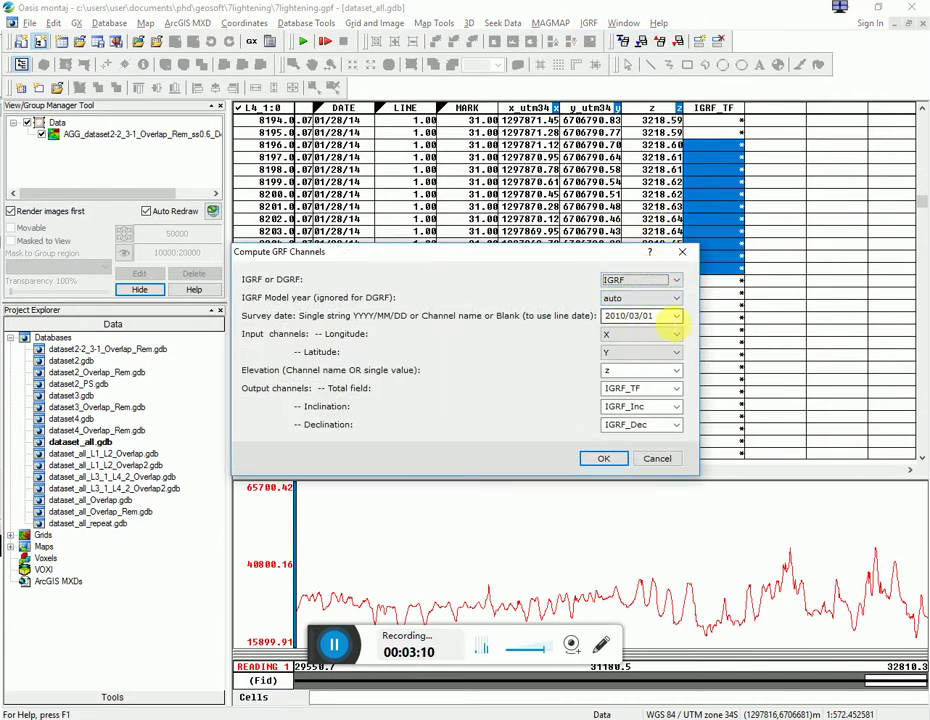
pyautogui.click(670, 338)
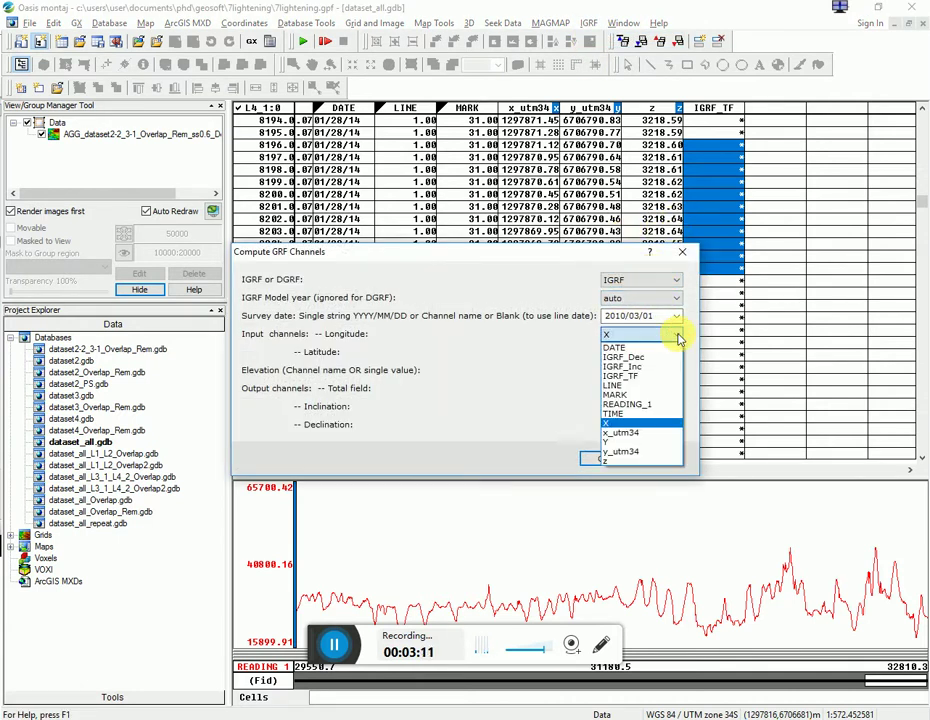
pyautogui.click(612, 423)
pyautogui.click(640, 356)
pyautogui.click(610, 457)
pyautogui.click(602, 458)
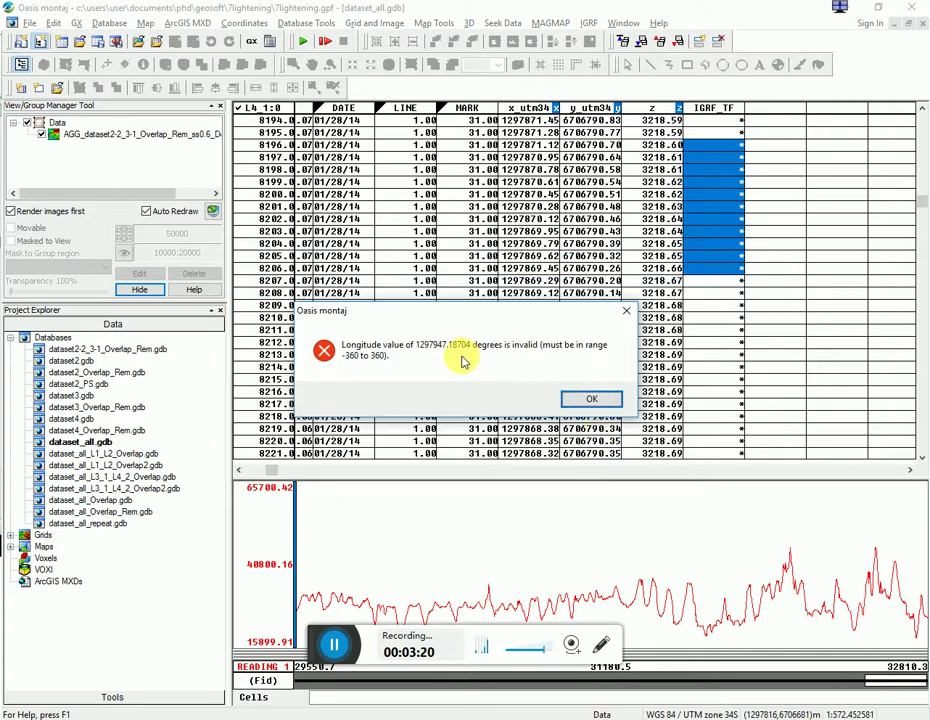
pyautogui.click(591, 403)
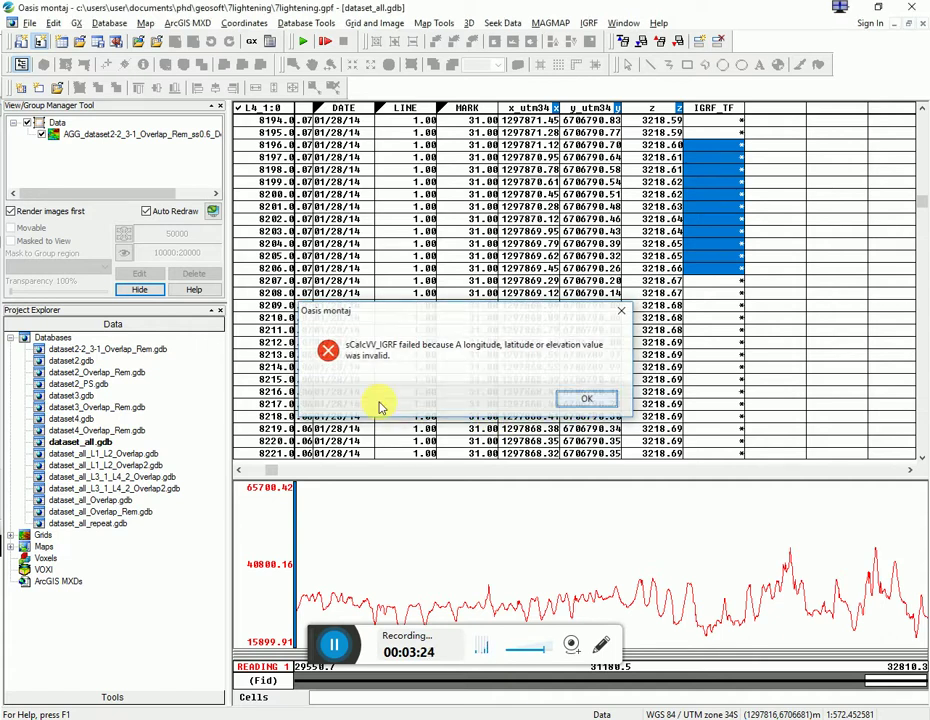
pyautogui.press('Return')
pyautogui.click(241, 471)
# Plot the X and Y channels as profile panels below the spreadsheet
pyautogui.click(241, 471)
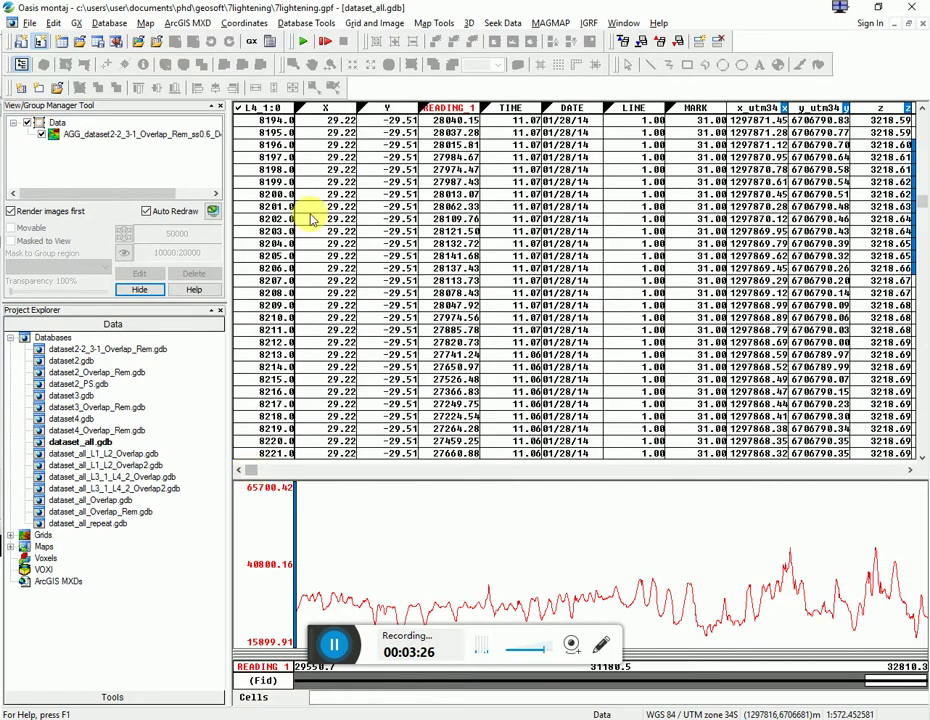
pyautogui.moveTo(291, 648); pyautogui.dragTo(295, 565)
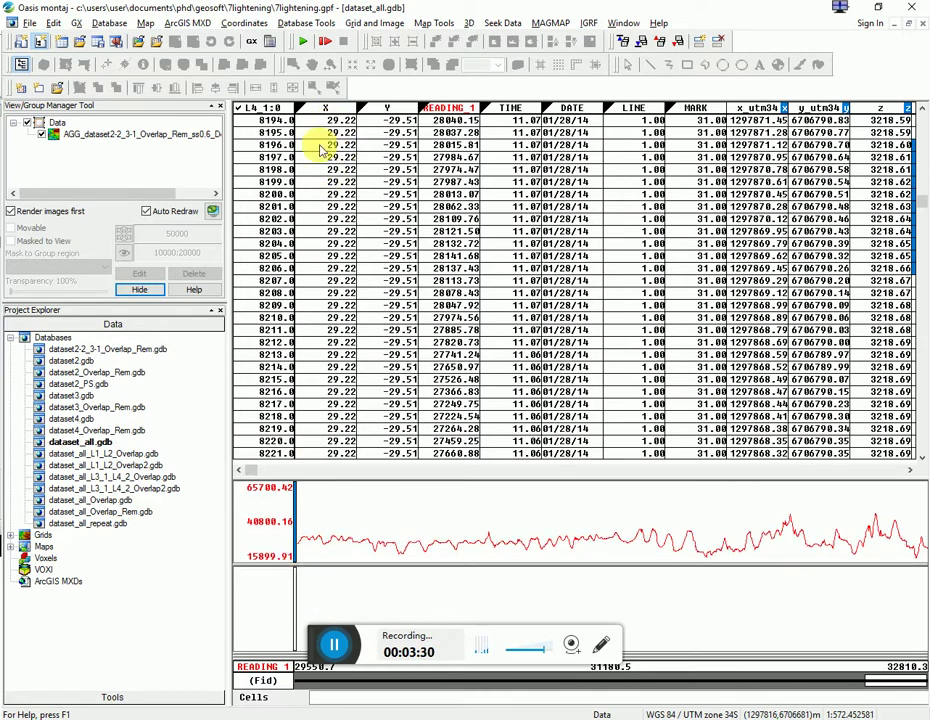
pyautogui.click(328, 112)
pyautogui.rightClick(328, 112)
pyautogui.click(381, 360)
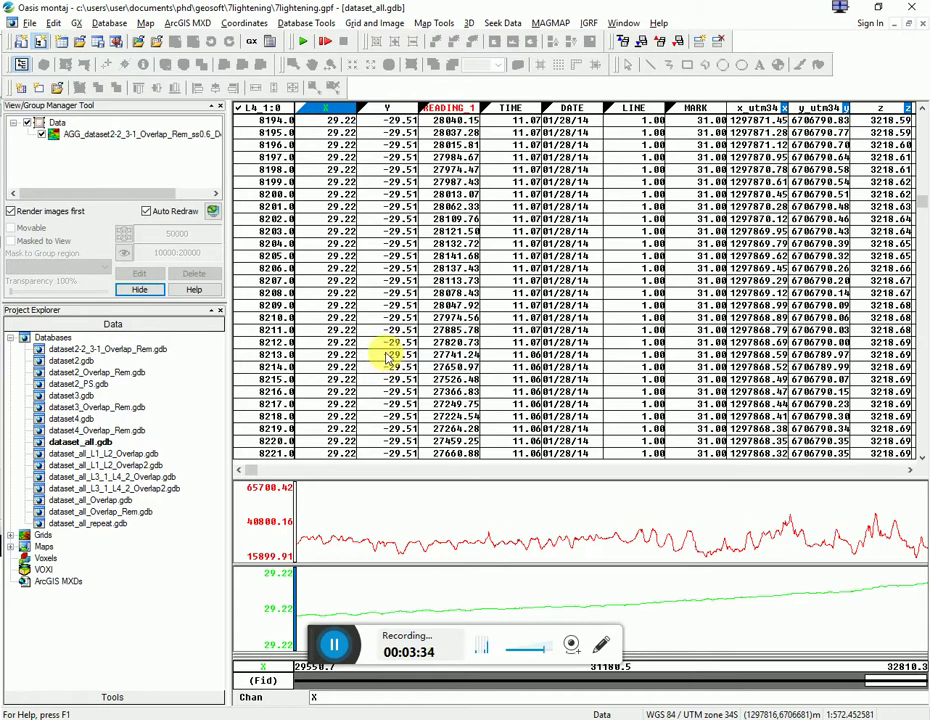
pyautogui.moveTo(289, 567); pyautogui.dragTo(281, 517)
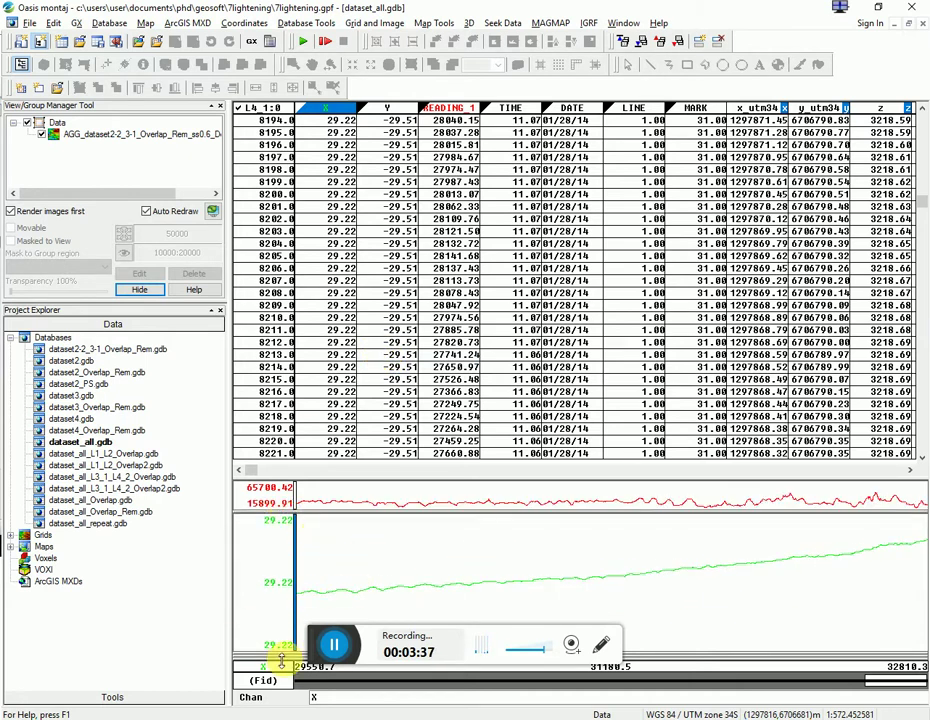
pyautogui.moveTo(281, 662); pyautogui.dragTo(276, 585)
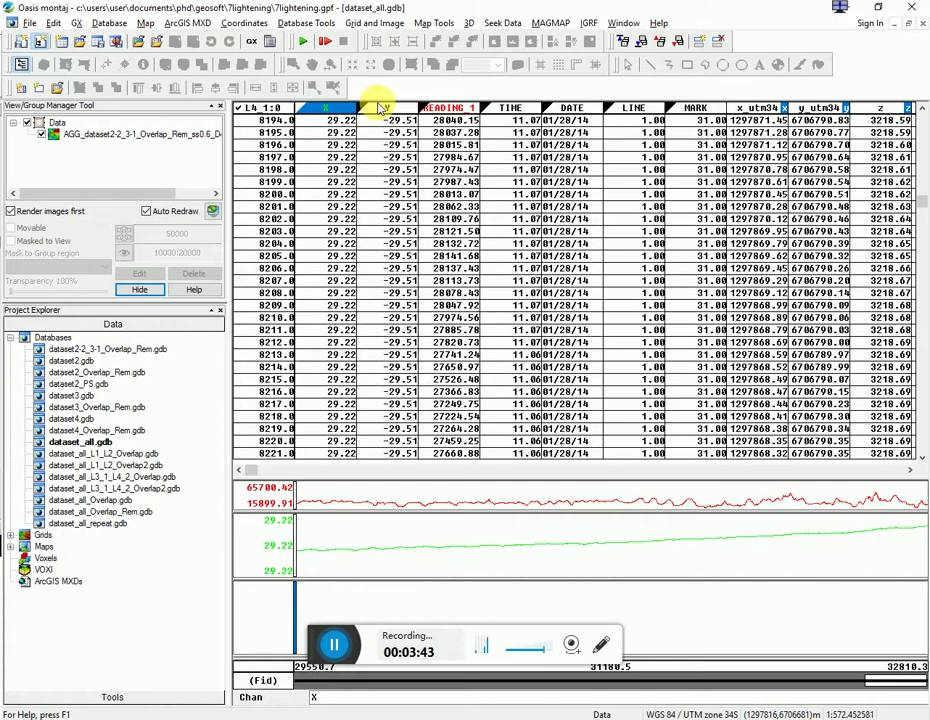
pyautogui.rightClick(380, 112)
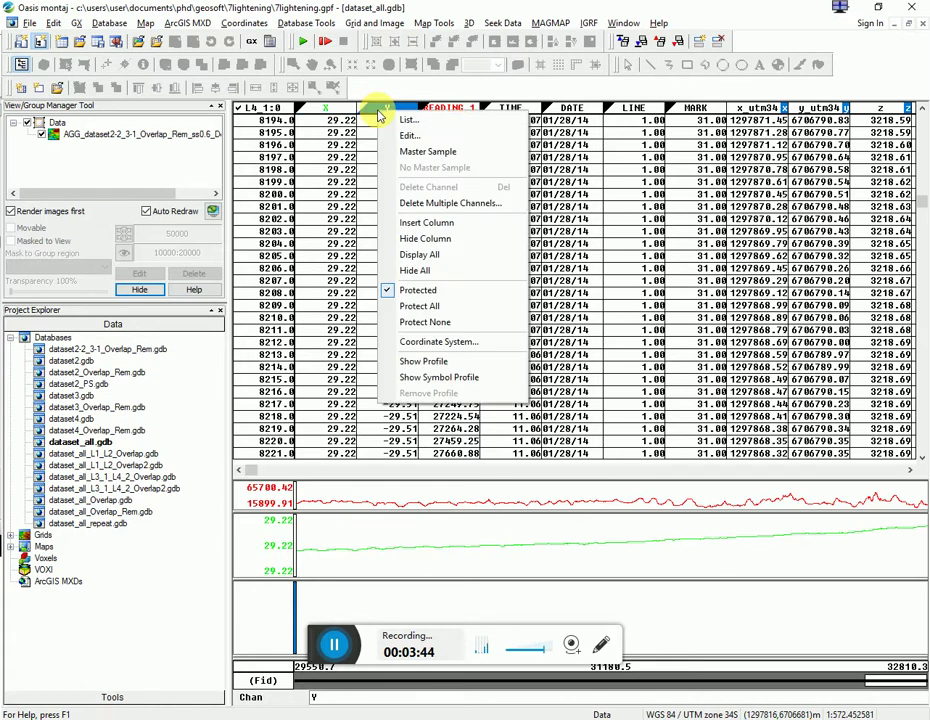
pyautogui.click(427, 361)
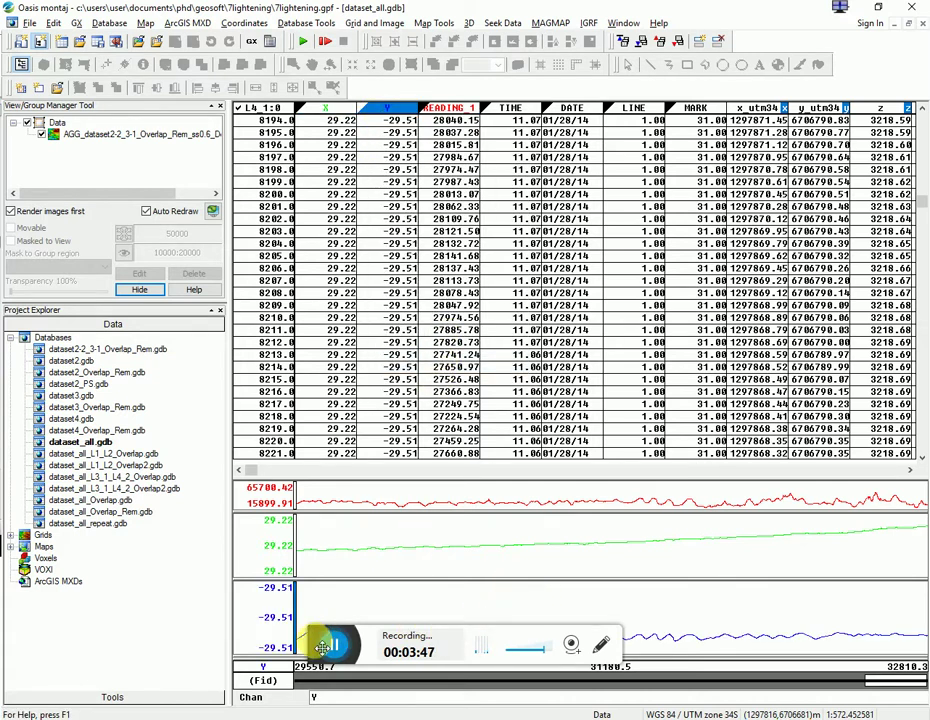
pyautogui.moveTo(333, 645); pyautogui.dragTo(338, 708)
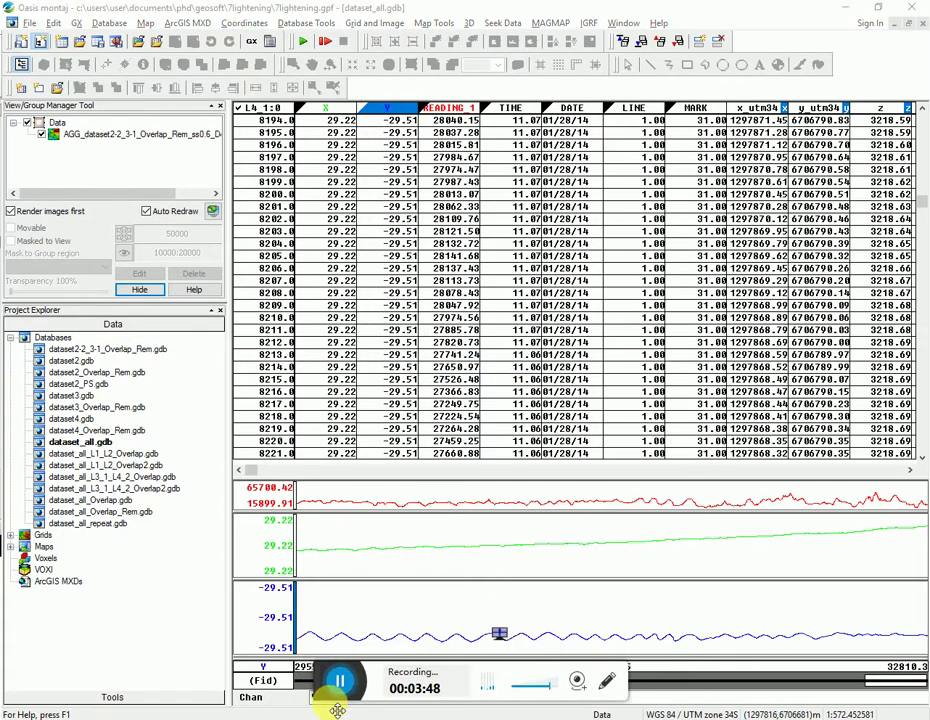
# Step through the survey lines from L0 checking the X and Y profiles, then return to L0
pyautogui.click(258, 111)
pyautogui.rightClick(258, 111)
pyautogui.click(287, 133)
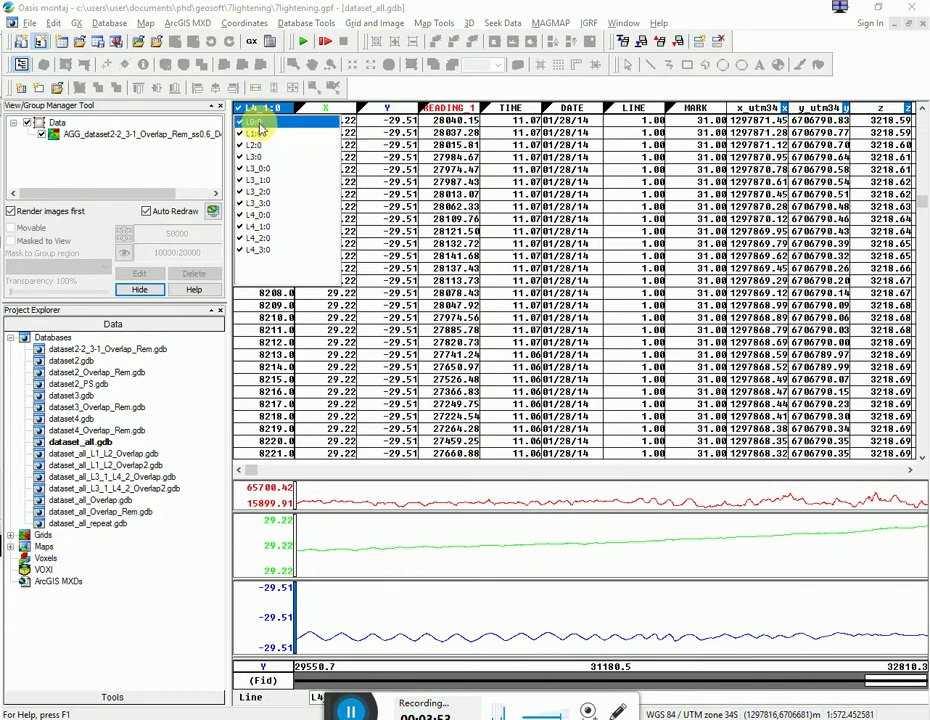
pyautogui.click(258, 122)
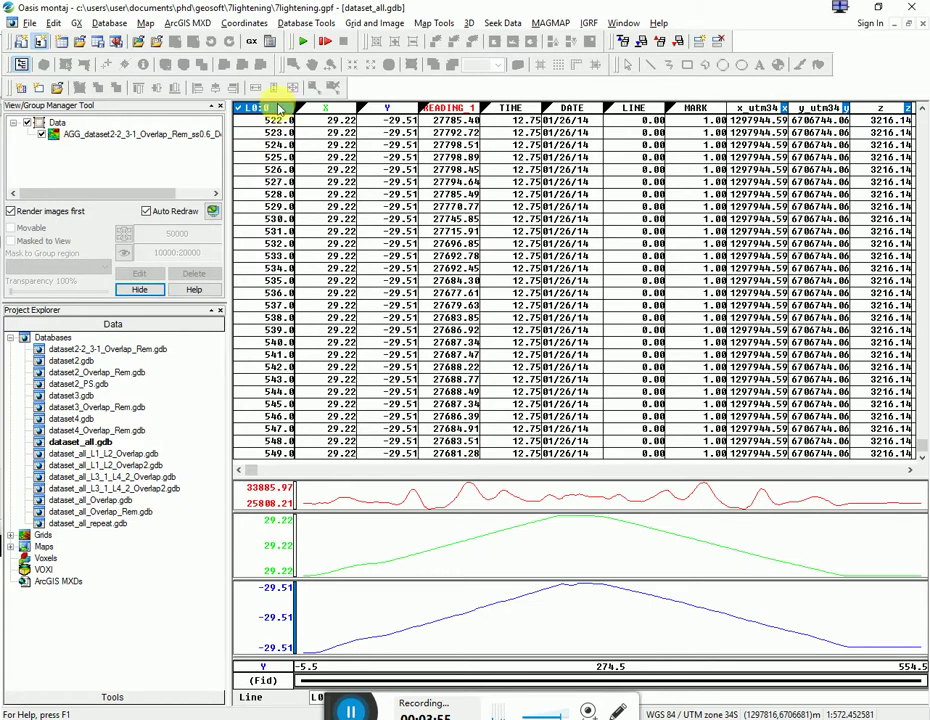
pyautogui.click(277, 113)
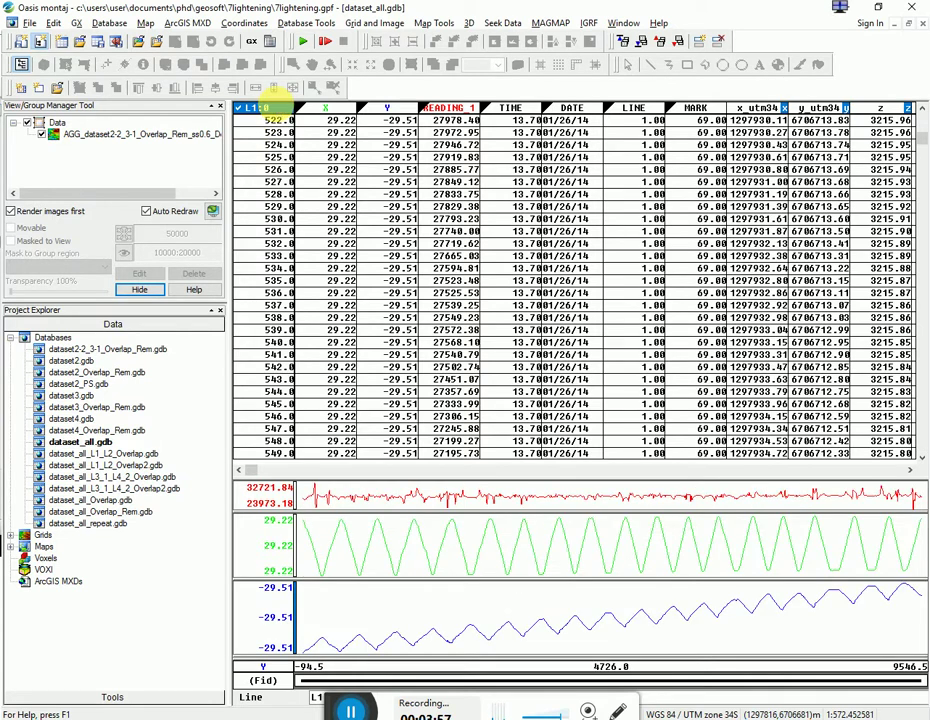
pyautogui.click(277, 113)
pyautogui.click(277, 113)
pyautogui.click(277, 113)
pyautogui.click(277, 113)
pyautogui.click(277, 113)
pyautogui.click(277, 113)
pyautogui.click(277, 113)
pyautogui.click(277, 113)
pyautogui.click(277, 113)
pyautogui.click(277, 113)
pyautogui.click(277, 113)
pyautogui.click(277, 113)
pyautogui.click(277, 113)
pyautogui.click(277, 113)
pyautogui.click(277, 113)
pyautogui.click(277, 113)
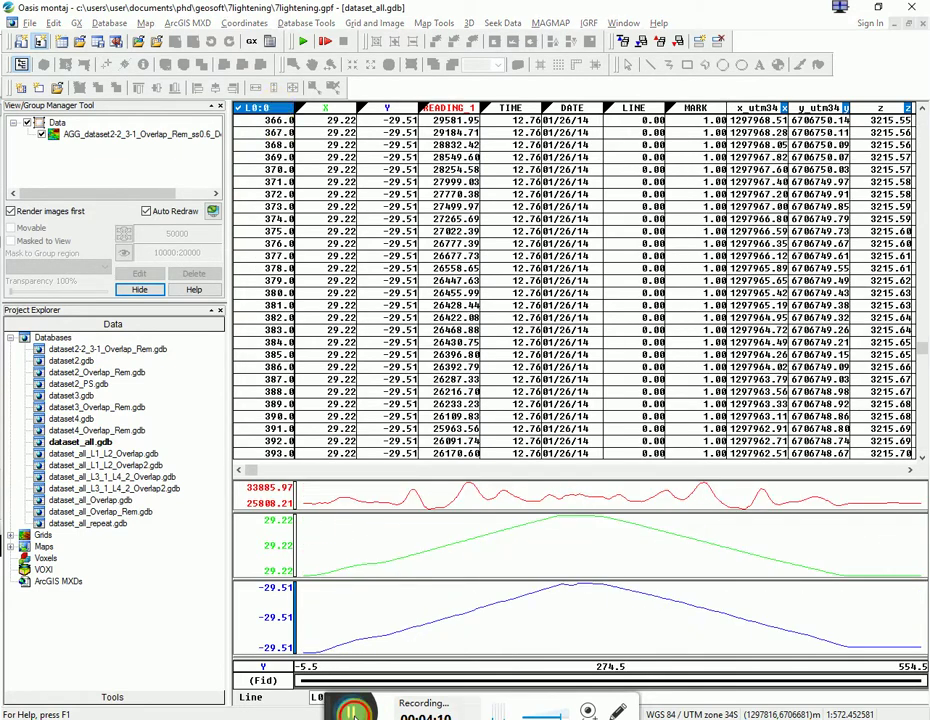
pyautogui.moveTo(357, 691); pyautogui.dragTo(340, 625)
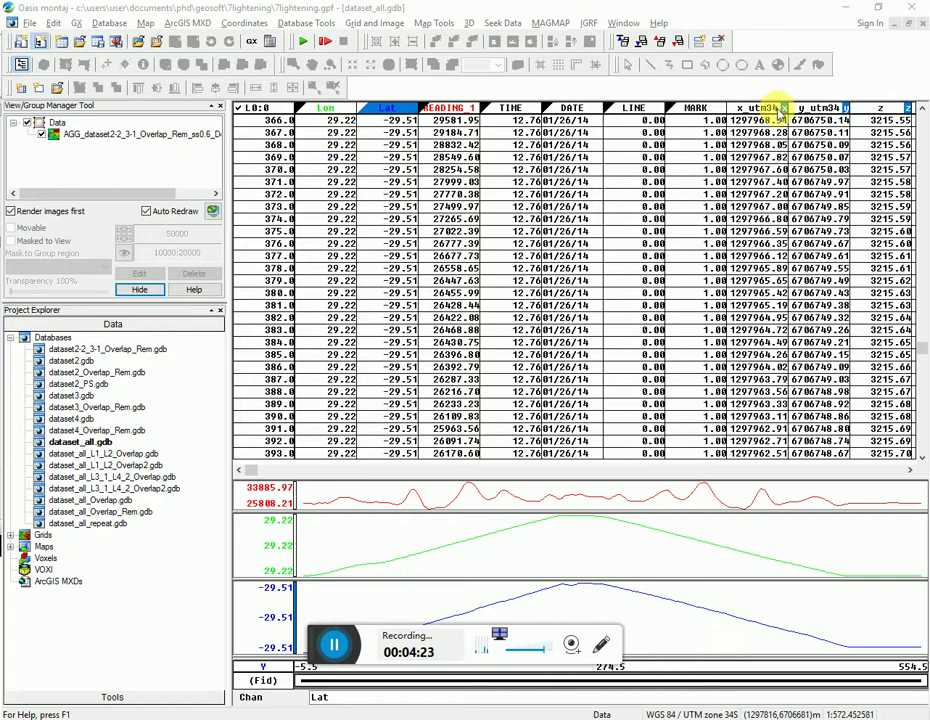
# Set Lon and Lat as the current X and Y coordinate channels
pyautogui.click(250, 22)
pyautogui.click(250, 39)
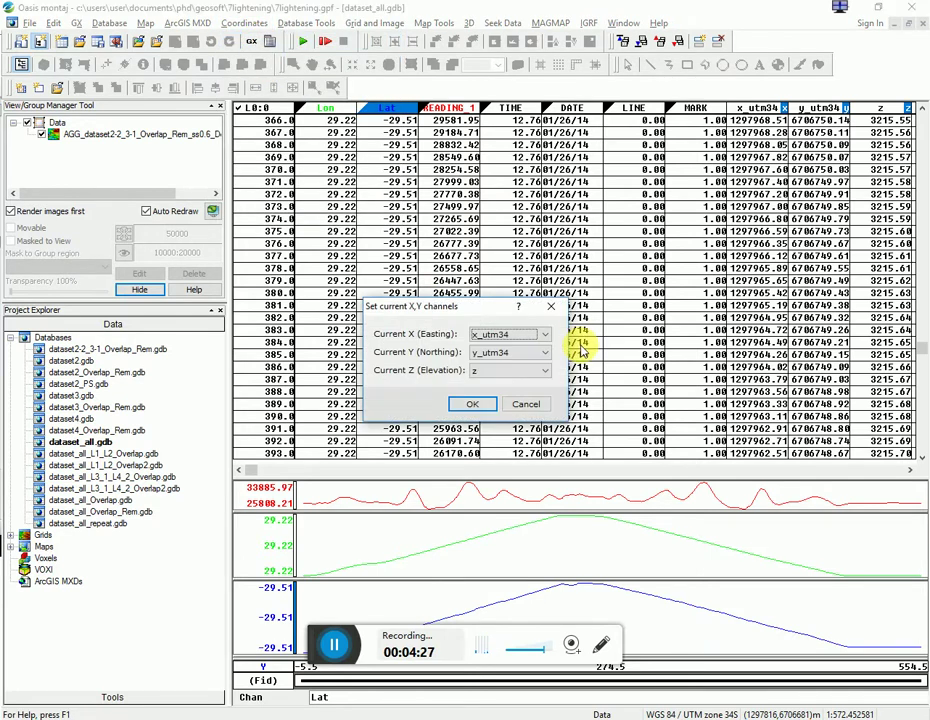
pyautogui.click(522, 337)
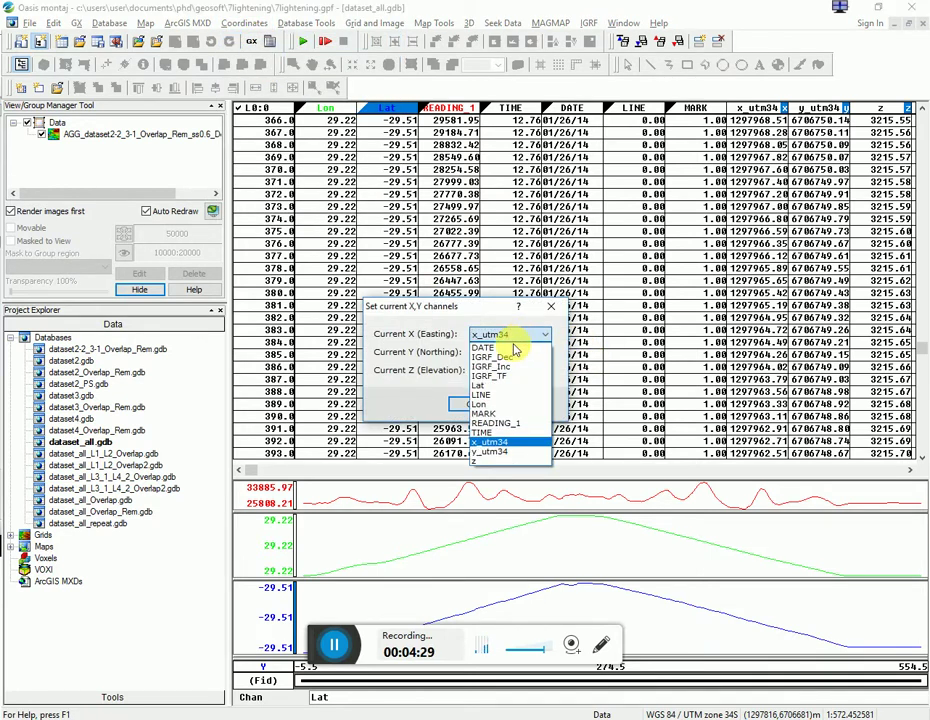
pyautogui.click(490, 404)
pyautogui.click(498, 353)
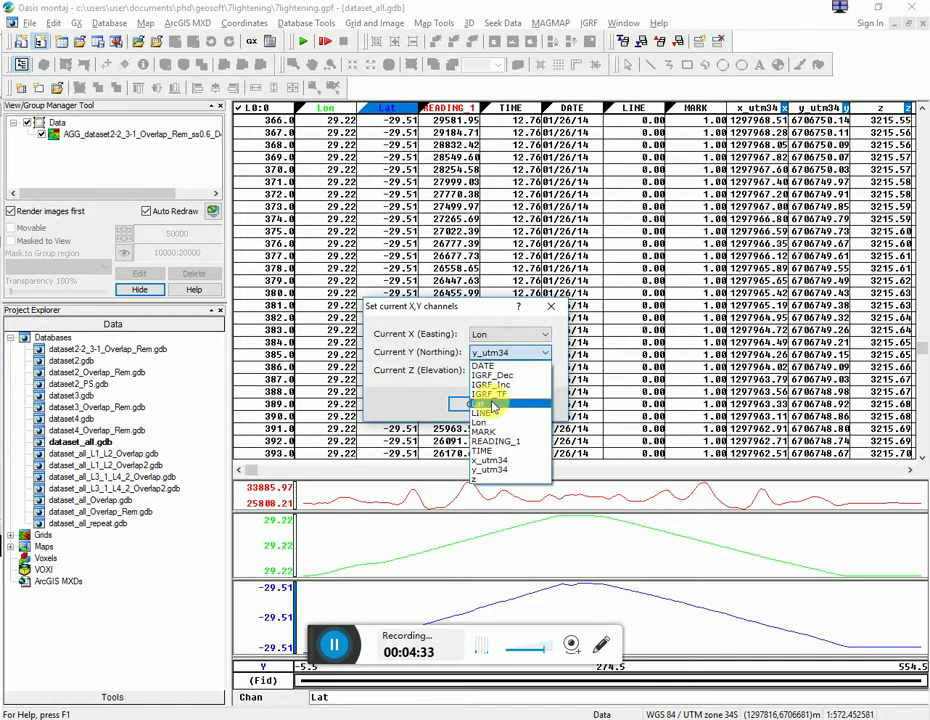
pyautogui.click(490, 405)
pyautogui.click(475, 406)
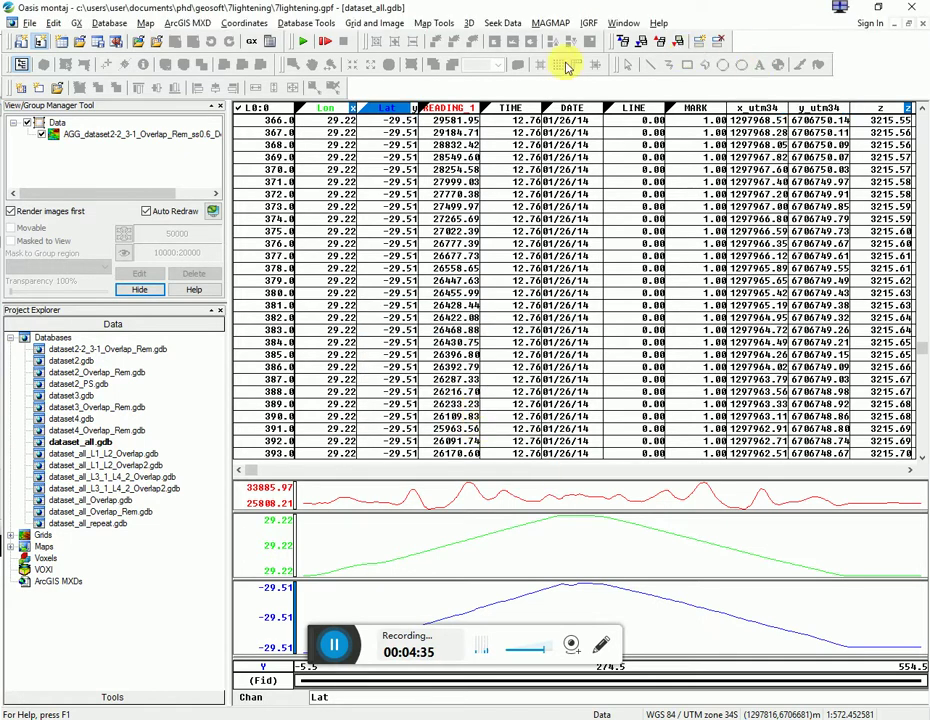
# Rerun the IGRF channel calculation using Lon, Lat and z
pyautogui.click(585, 23)
pyautogui.click(615, 39)
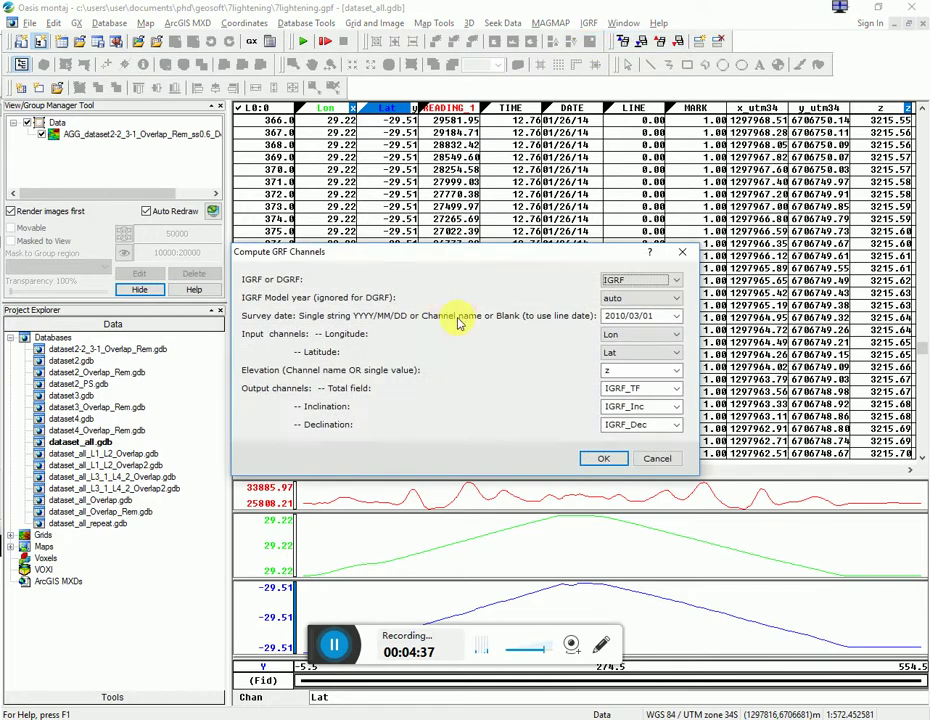
pyautogui.click(605, 458)
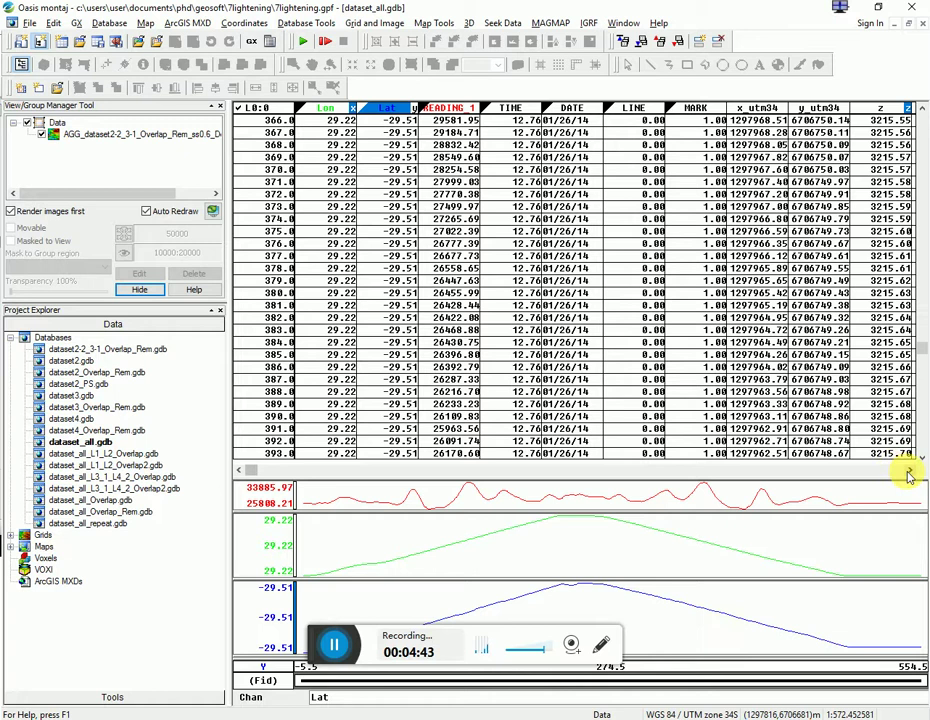
# Fill the empty columns after IGRF_TF with IGRF_Inc (-63.6) and IGRF_Dec (-23.1)
pyautogui.moveTo(909, 474); pyautogui.dragTo(909, 474)
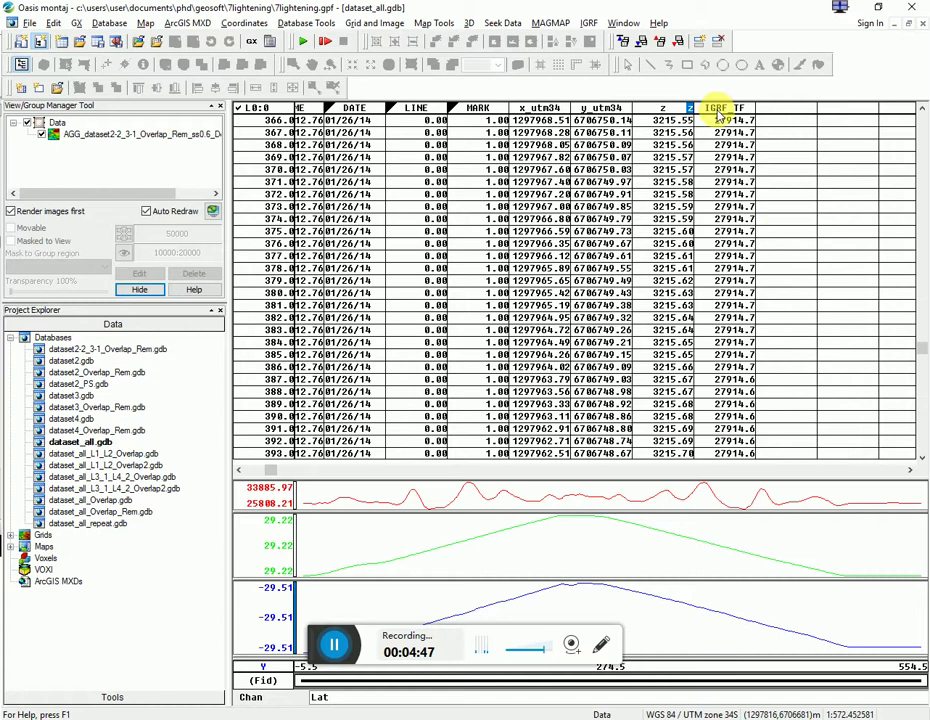
pyautogui.click(791, 110)
pyautogui.rightClick(791, 110)
pyautogui.click(815, 121)
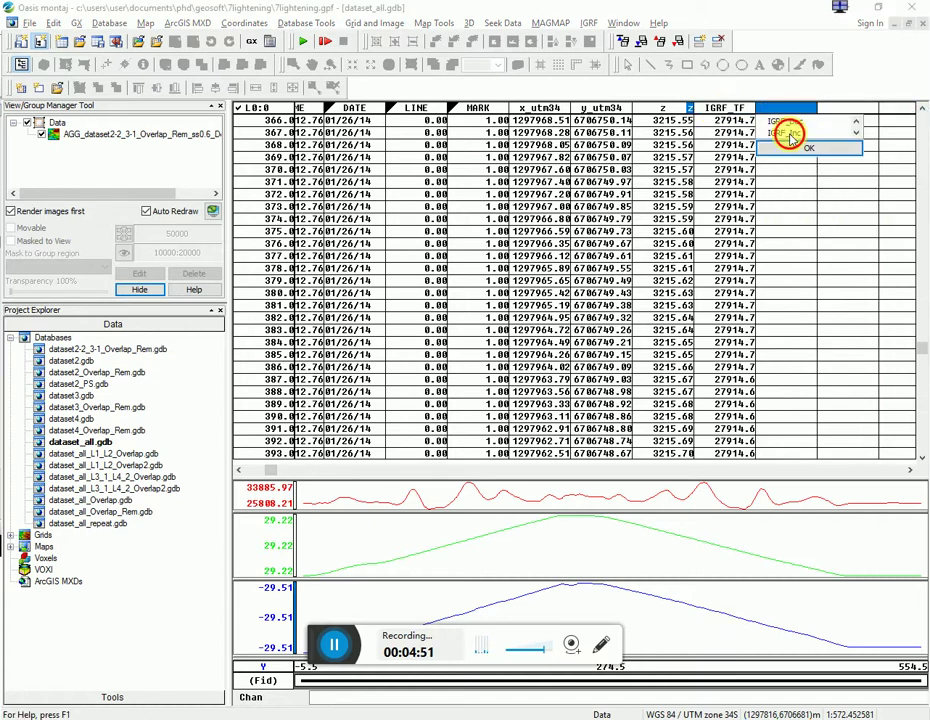
pyautogui.click(791, 134)
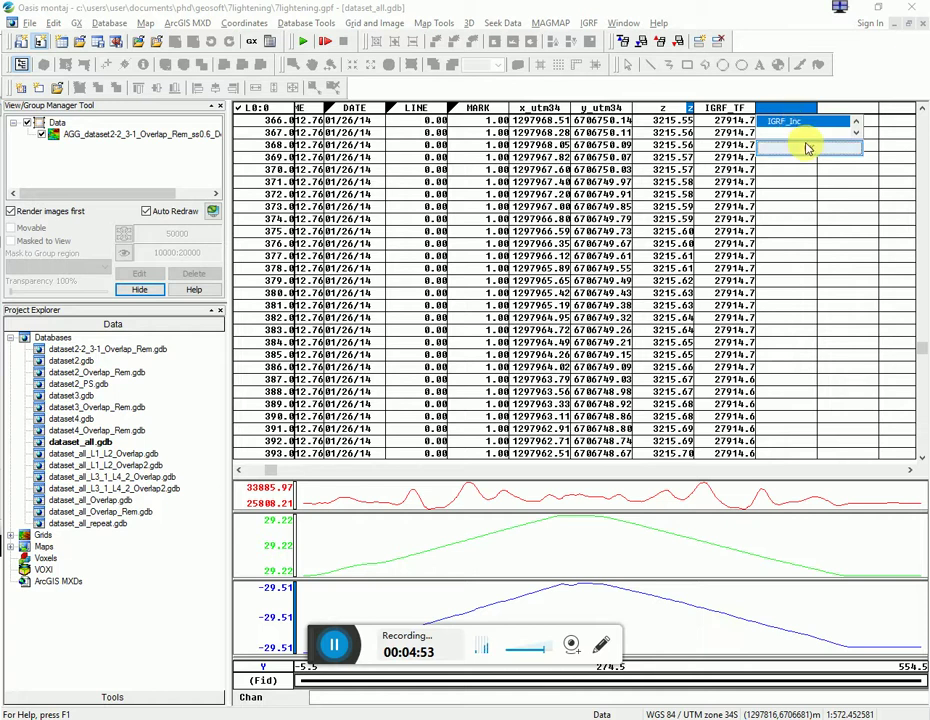
pyautogui.click(807, 147)
pyautogui.rightClick(838, 106)
pyautogui.click(846, 117)
pyautogui.click(826, 122)
pyautogui.click(826, 137)
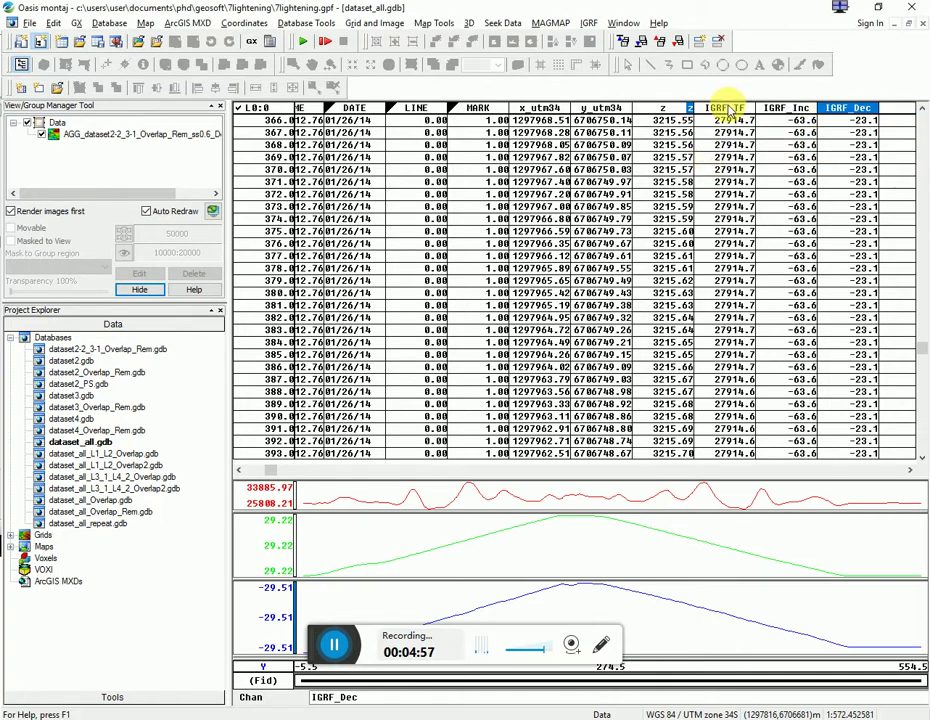
pyautogui.click(723, 107)
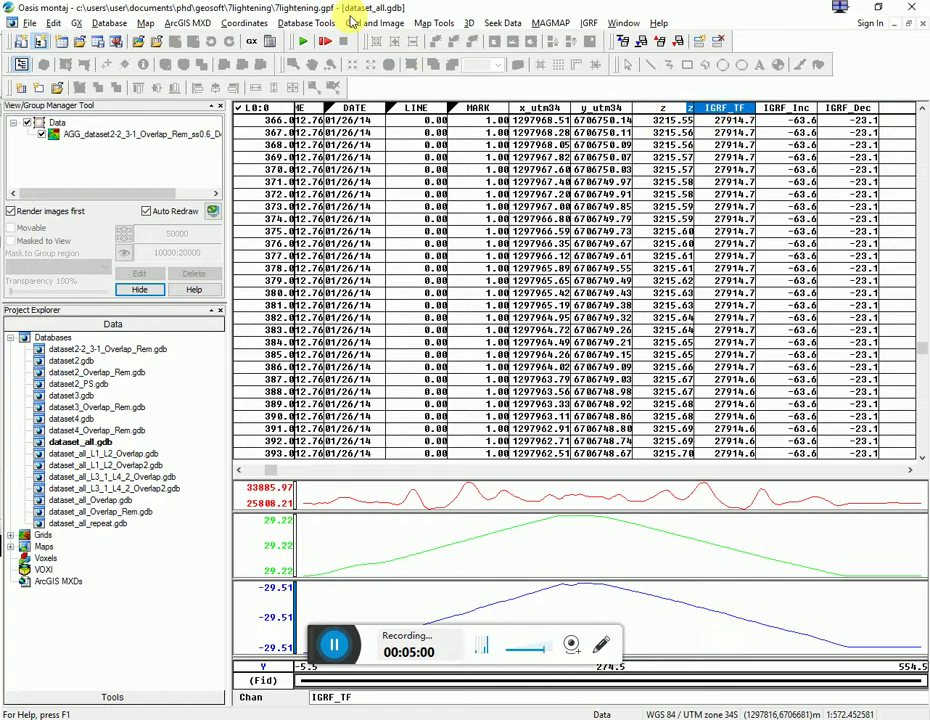
# Start Minimum Curvature gridding with IGRF_TF as the channel to grid
pyautogui.click(360, 22)
pyautogui.moveTo(372, 39)
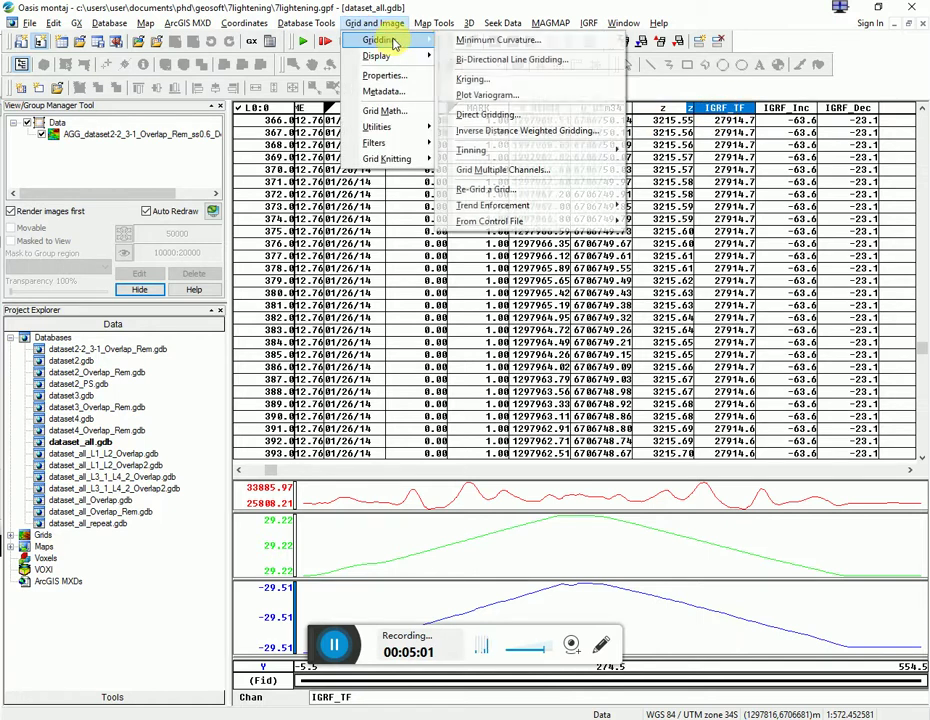
pyautogui.click(485, 42)
pyautogui.click(584, 334)
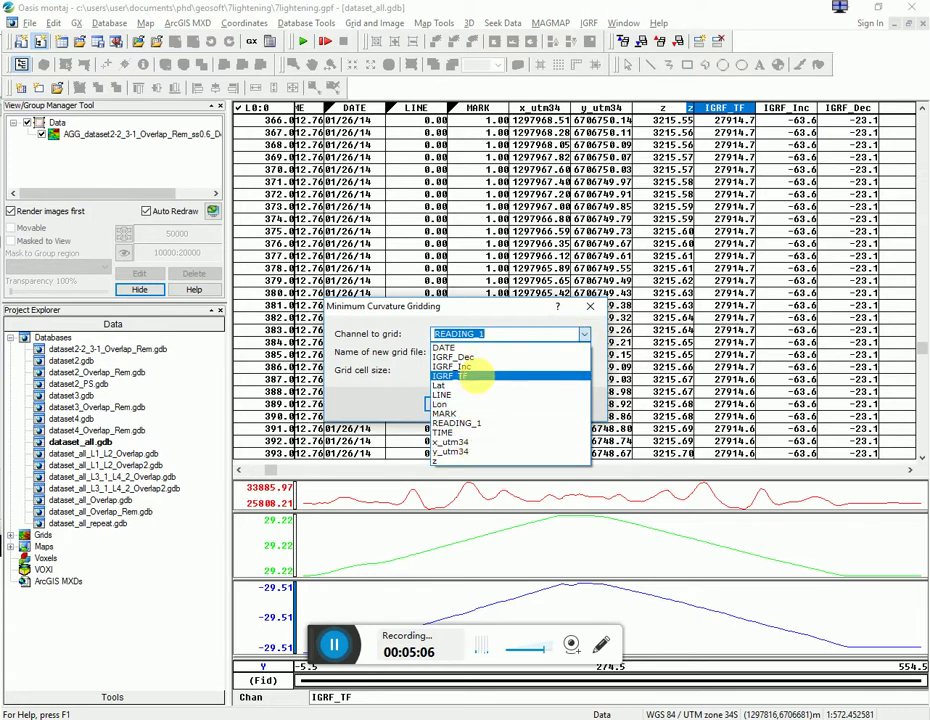
pyautogui.click(476, 376)
# Save the output as IGRF_TF.grd in Geosoft default format, set the cell size, and grid
pyautogui.click(587, 351)
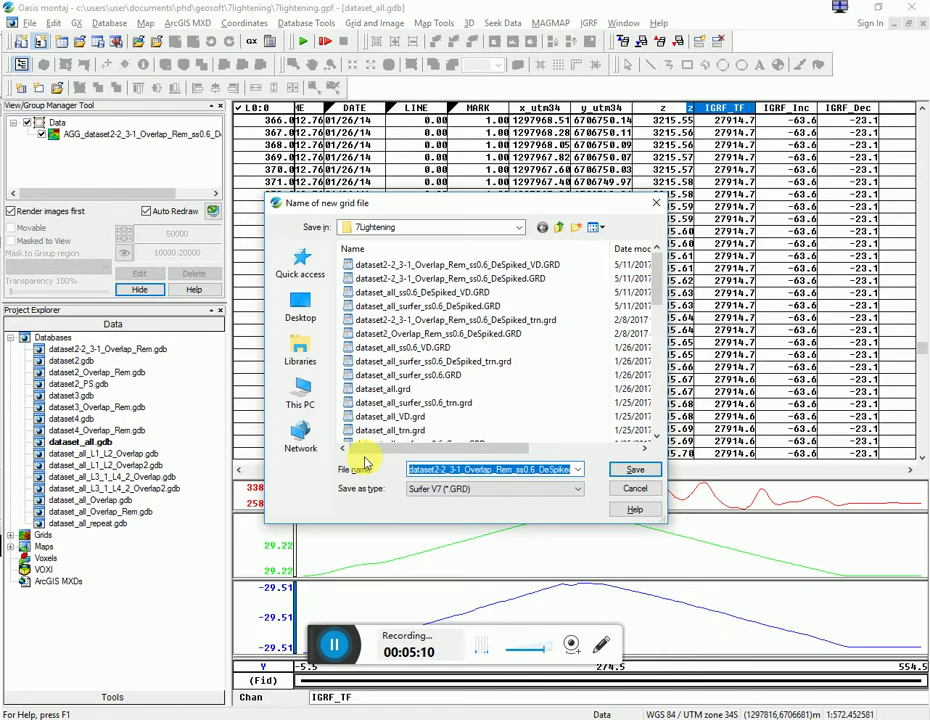
pyautogui.write('IGRF_TF.GRD')
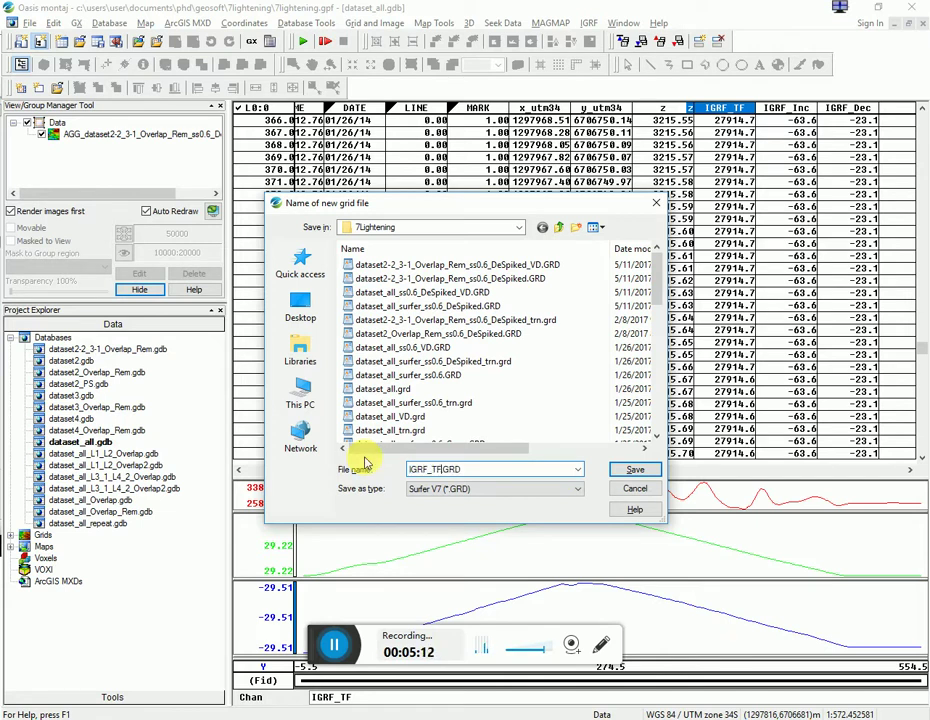
pyautogui.click(529, 489)
pyautogui.moveTo(573, 305); pyautogui.dragTo(573, 212)
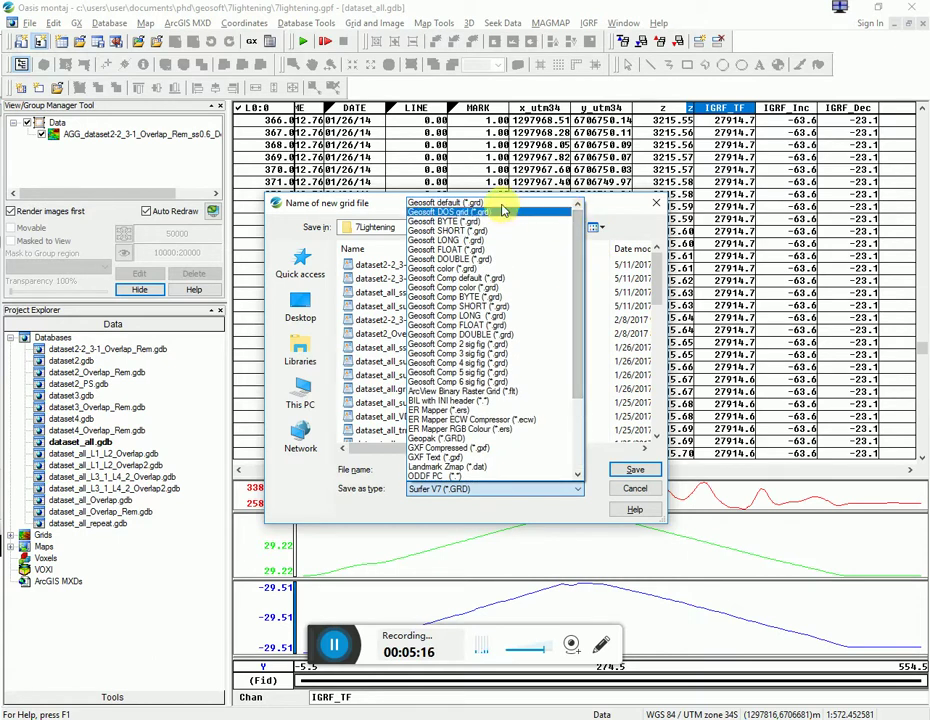
pyautogui.click(505, 211)
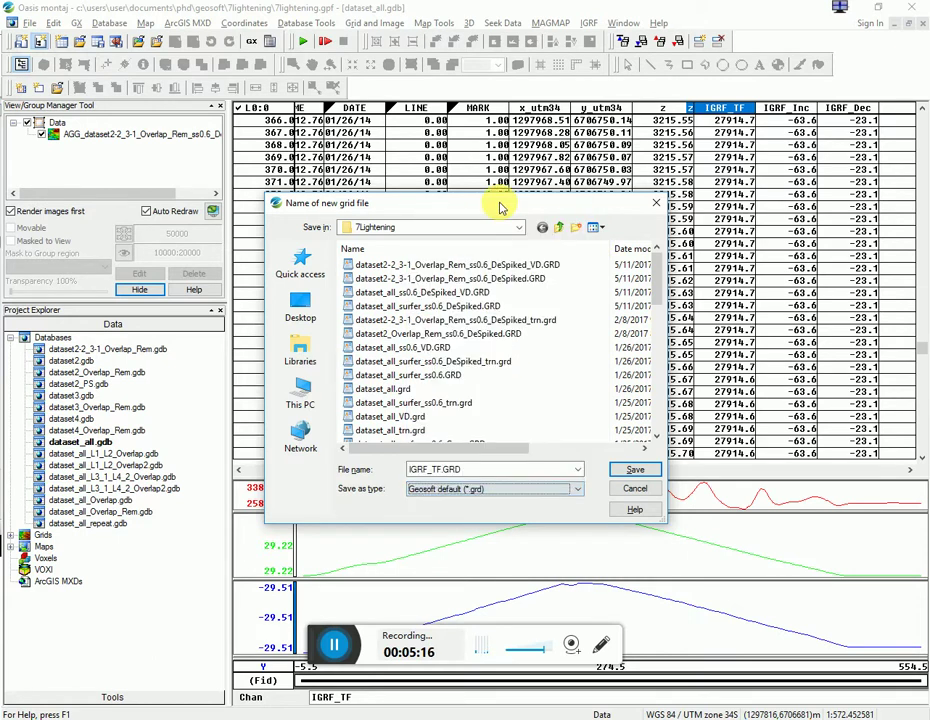
pyautogui.click(628, 470)
pyautogui.doubleClick(446, 371)
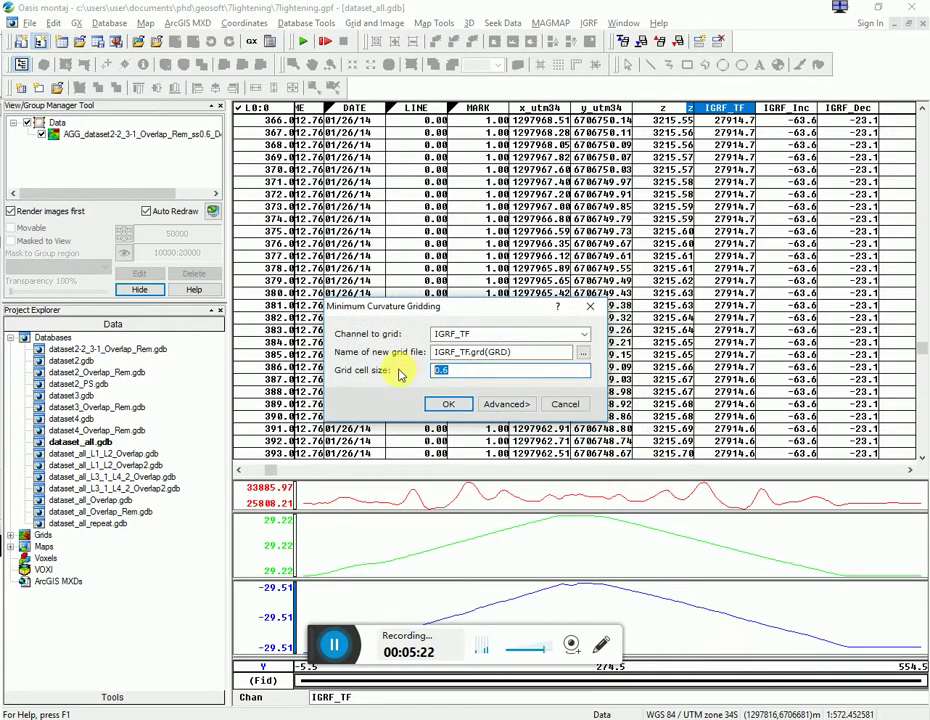
pyautogui.click(451, 404)
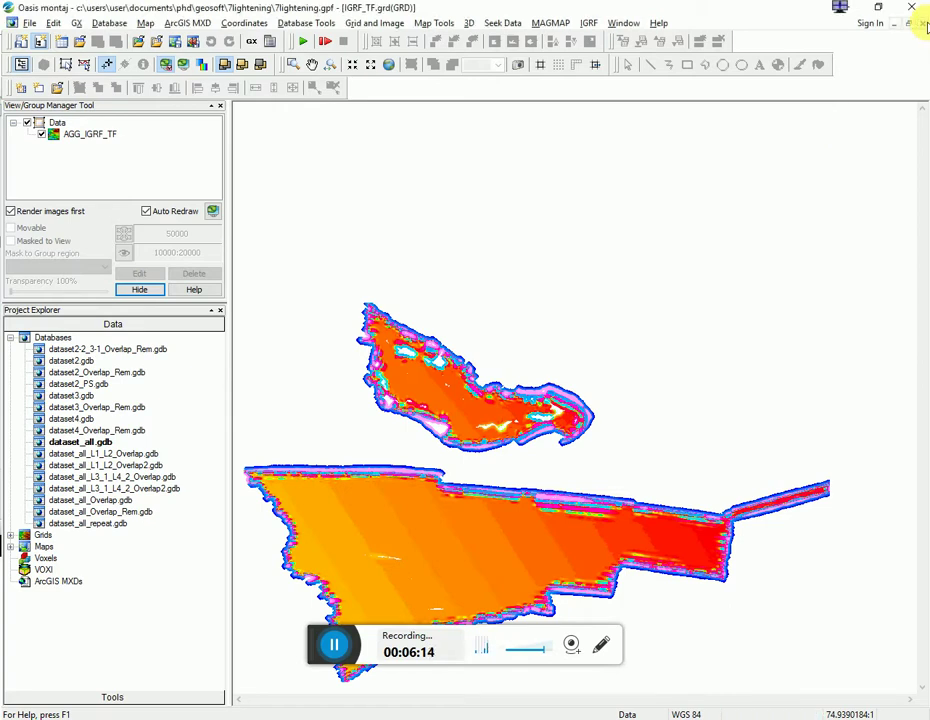
# Close the map and georeference the database to x_utm34/y_utm34 in UTM zone 34S
pyautogui.click(919, 23)
pyautogui.click(244, 23)
pyautogui.click(262, 56)
pyautogui.click(475, 337)
pyautogui.click(487, 442)
pyautogui.click(500, 352)
pyautogui.click(484, 469)
pyautogui.click(513, 408)
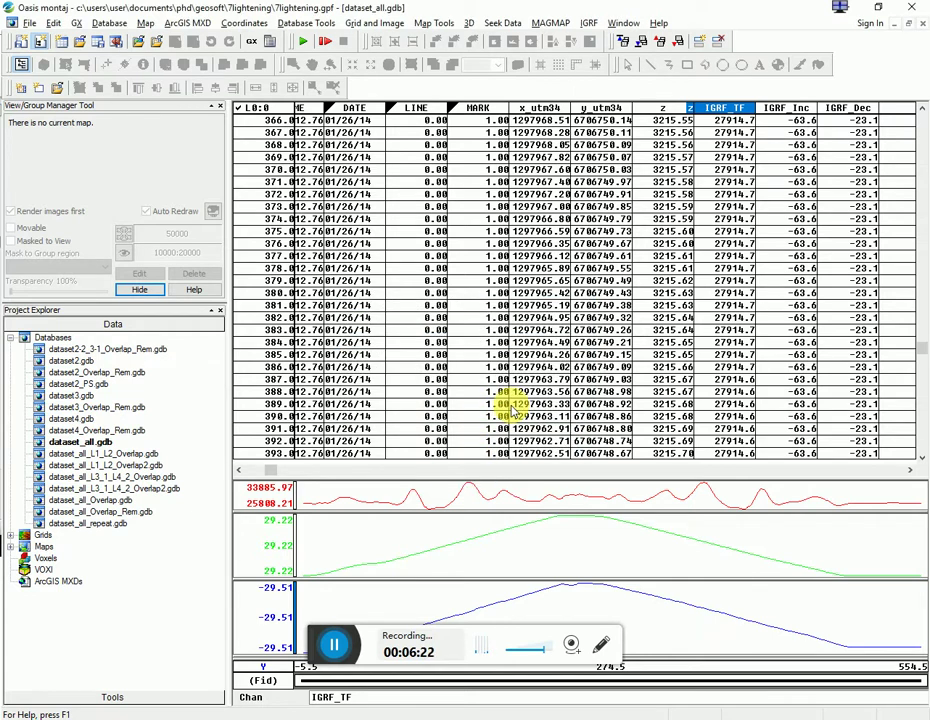
pyautogui.click(553, 324)
# Rerun Minimum Curvature gridding of IGRF_TF, overwriting the existing IGRF_TF.grd
pyautogui.click(365, 24)
pyautogui.moveTo(380, 39)
pyautogui.click(462, 38)
pyautogui.click(448, 410)
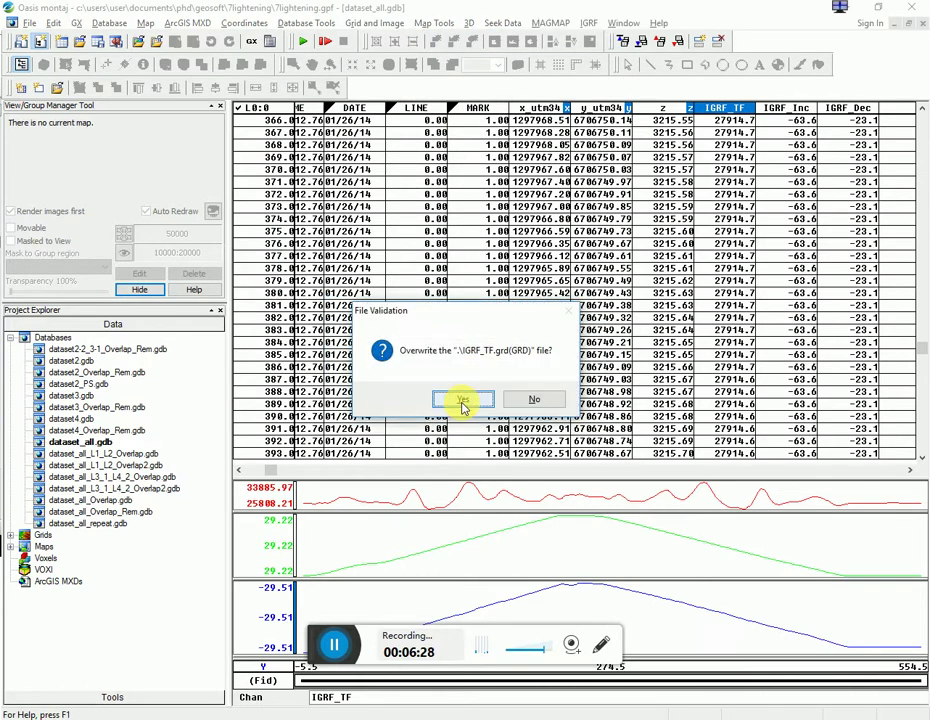
pyautogui.click(461, 404)
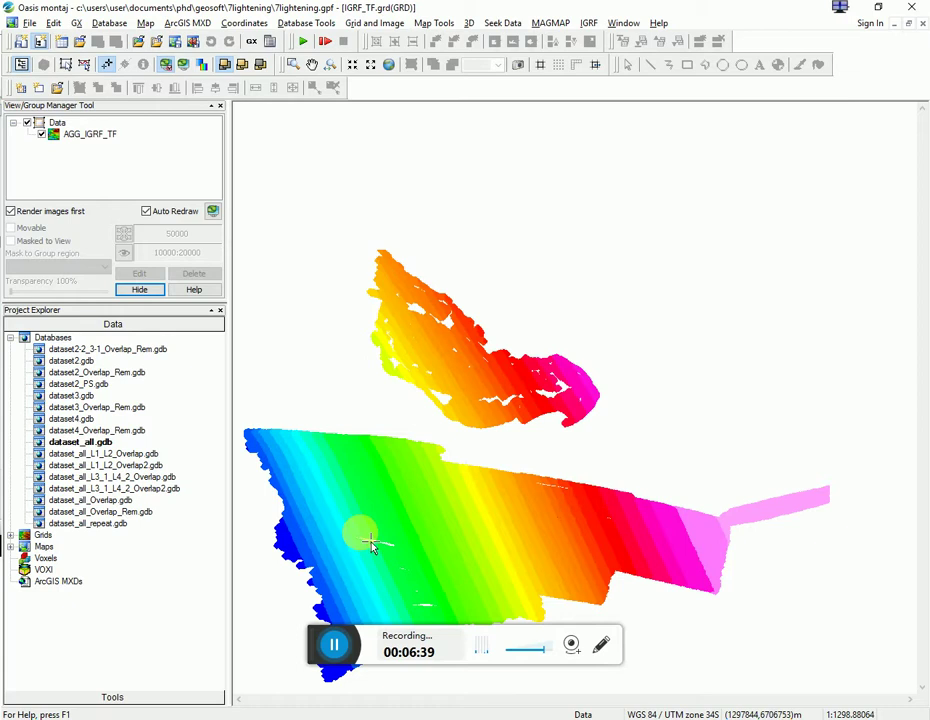
# Rearrange the open grid windows and open dataset_all.grd from the project grid list
pyautogui.click(908, 23)
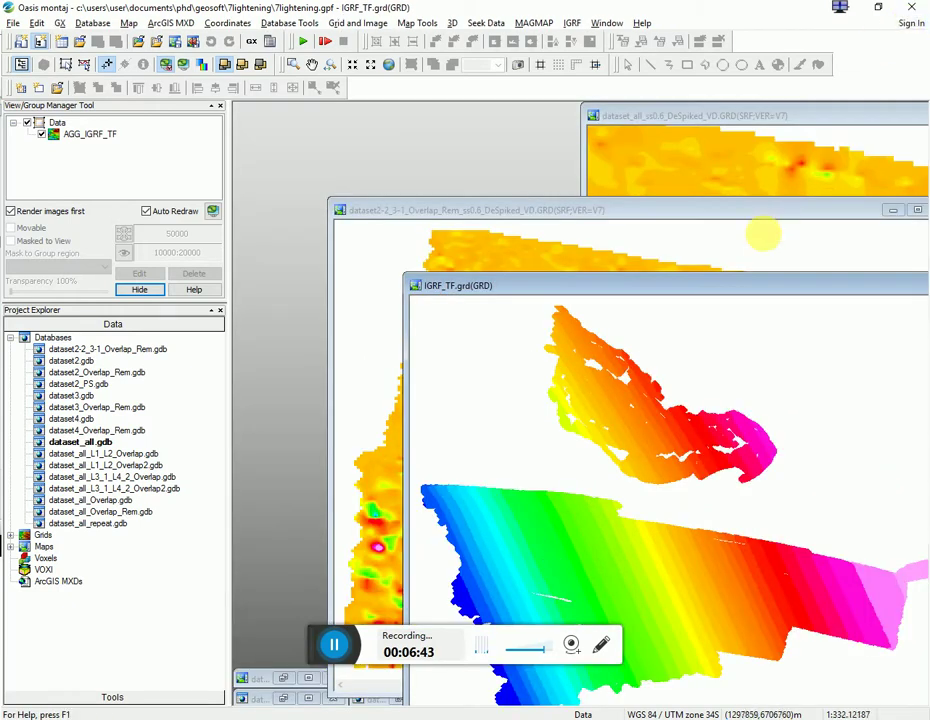
pyautogui.moveTo(777, 266); pyautogui.dragTo(720, 135)
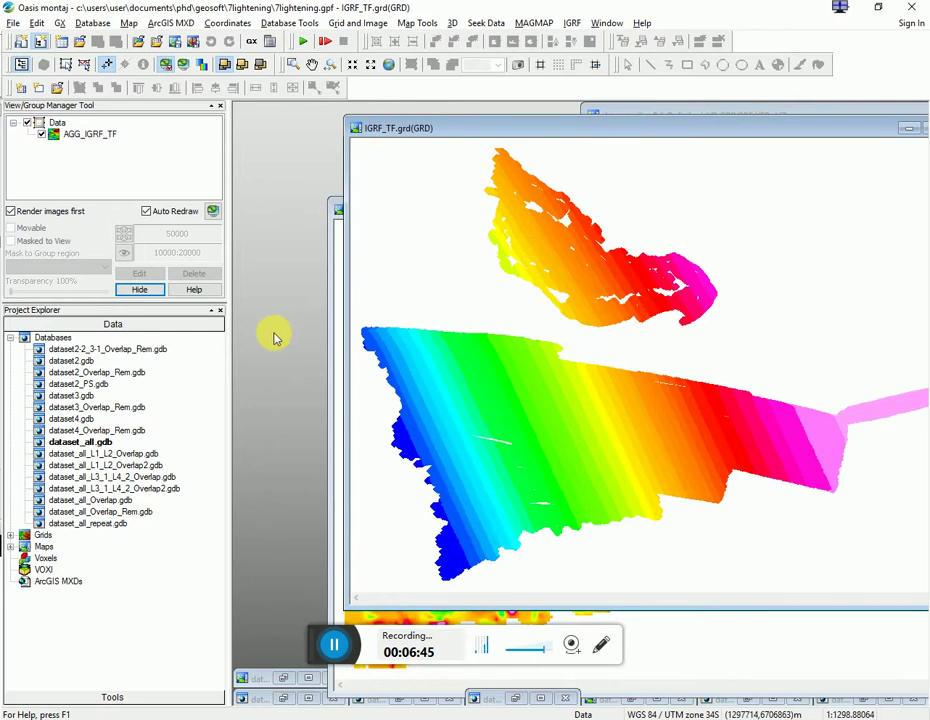
pyautogui.click(336, 291)
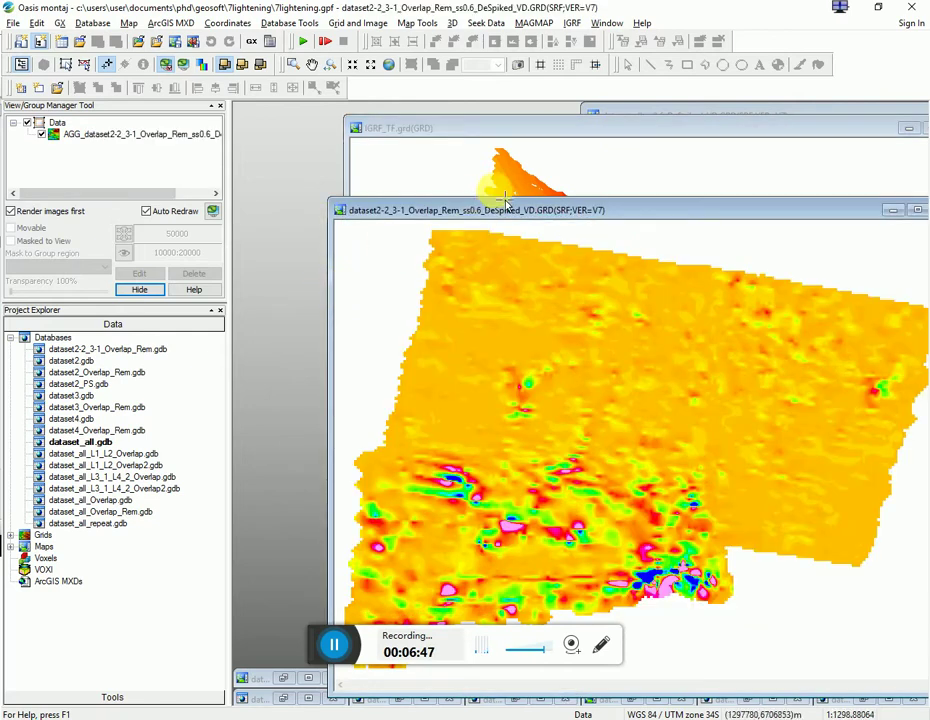
pyautogui.moveTo(714, 208); pyautogui.dragTo(535, 178)
pyautogui.doubleClick(43, 535)
pyautogui.click(83, 536)
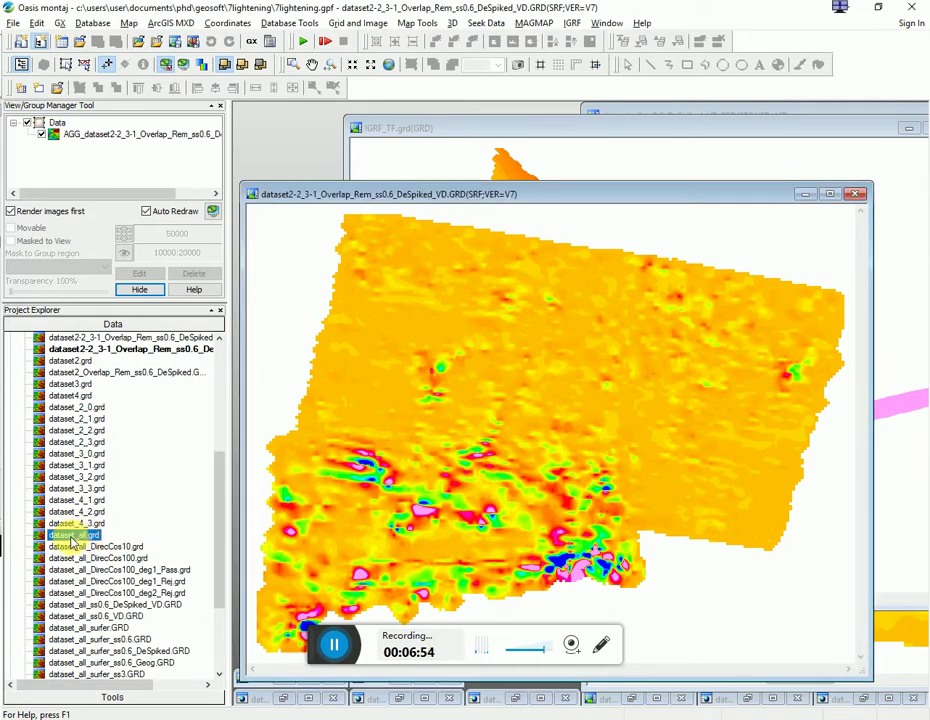
pyautogui.doubleClick(80, 537)
# Minimize the dataset2-2_3-1 and DeSpiked_VD windows, tile vertically, and match the IGRF extent to dataset_all
pyautogui.click(546, 197)
pyautogui.click(810, 198)
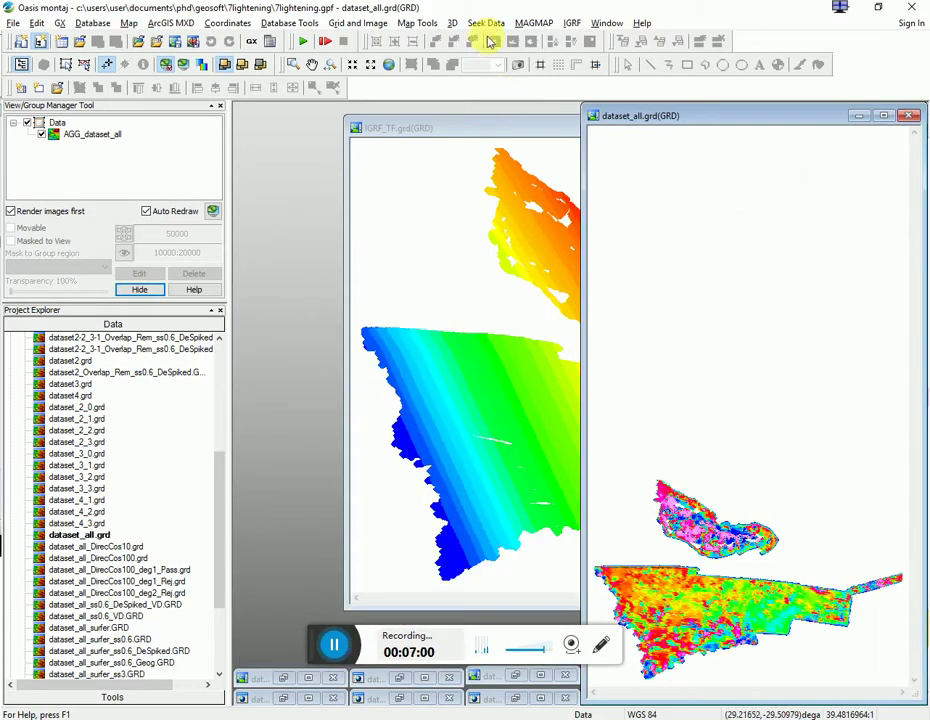
pyautogui.click(606, 23)
pyautogui.click(633, 92)
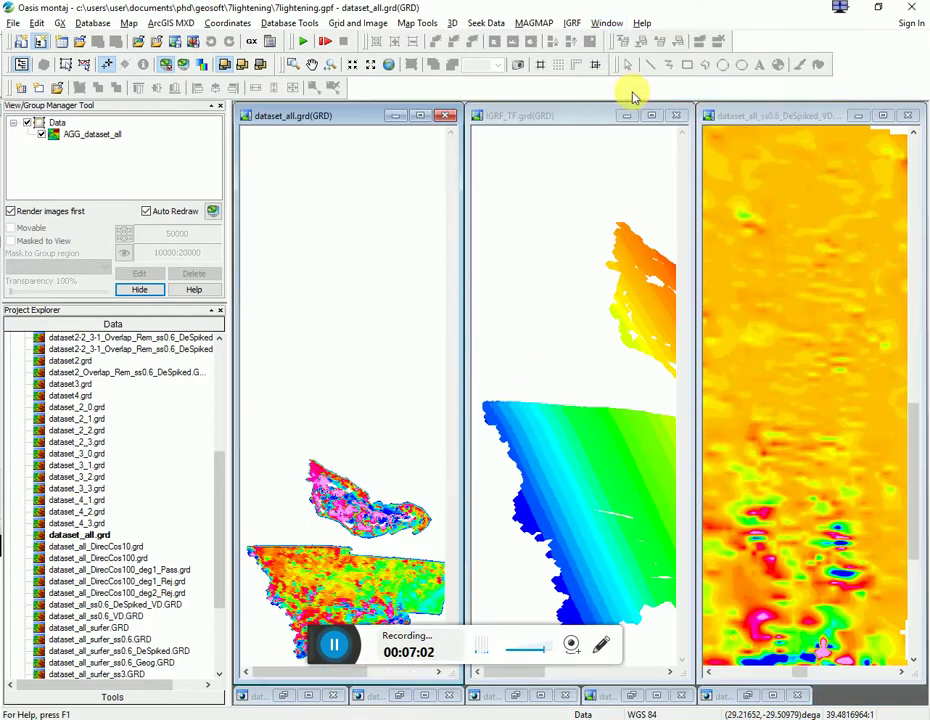
pyautogui.click(857, 116)
pyautogui.click(606, 23)
pyautogui.click(633, 92)
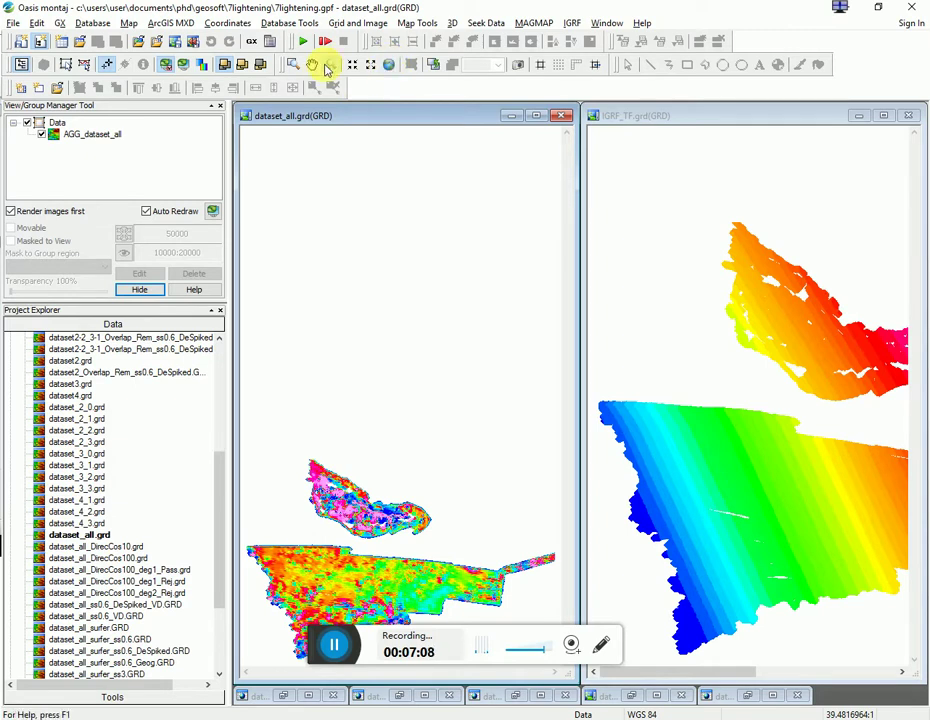
pyautogui.click(244, 65)
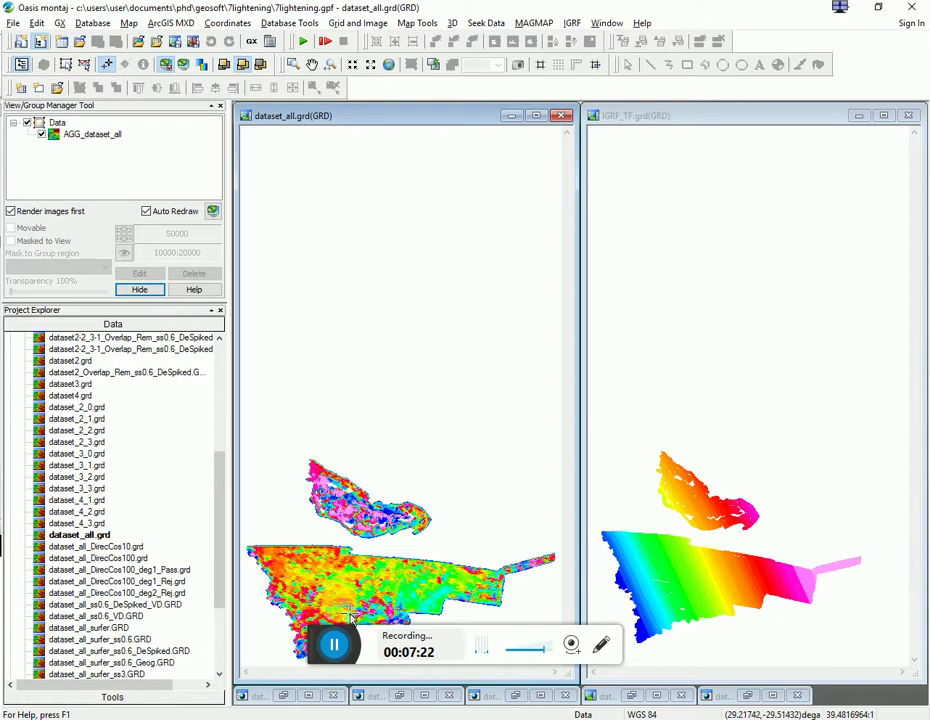
# Make the IGRF_TF.grd map window the active map
pyautogui.moveTo(316, 646); pyautogui.dragTo(214, 340)
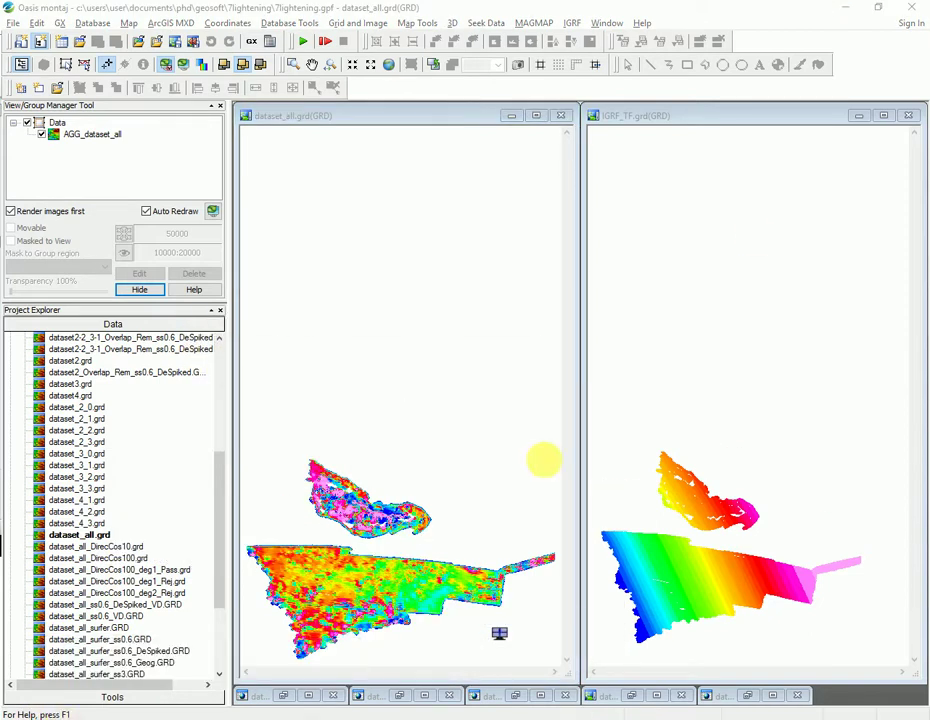
pyautogui.click(712, 116)
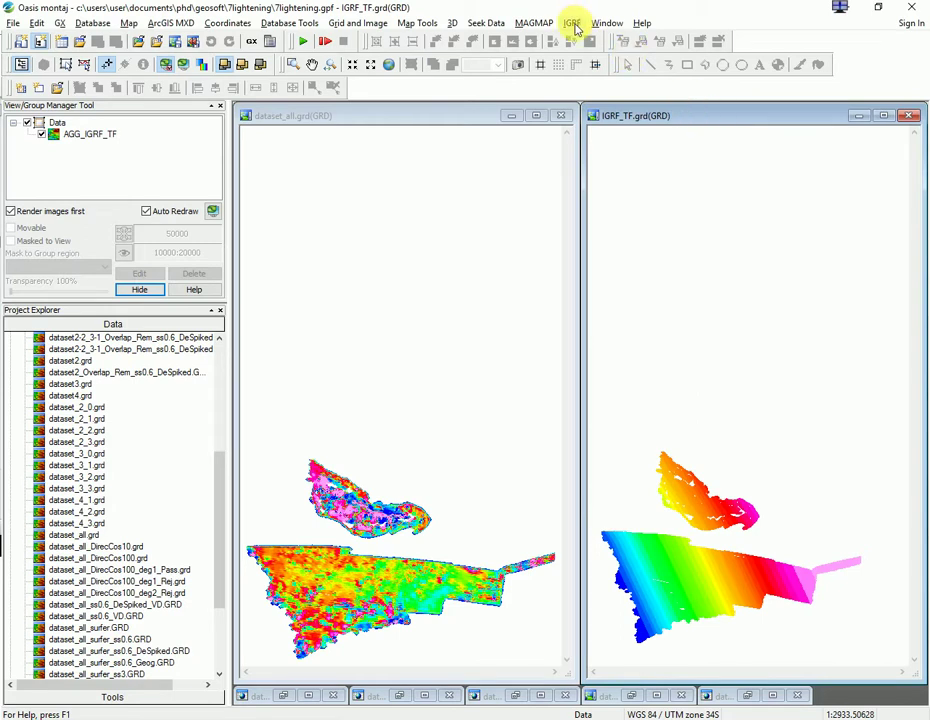
# Add a horizontal colour legend bar titled nT located above the IGRF_TF grid
pyautogui.click(413, 22)
pyautogui.moveTo(518, 231)
pyautogui.click(617, 220)
pyautogui.click(462, 386)
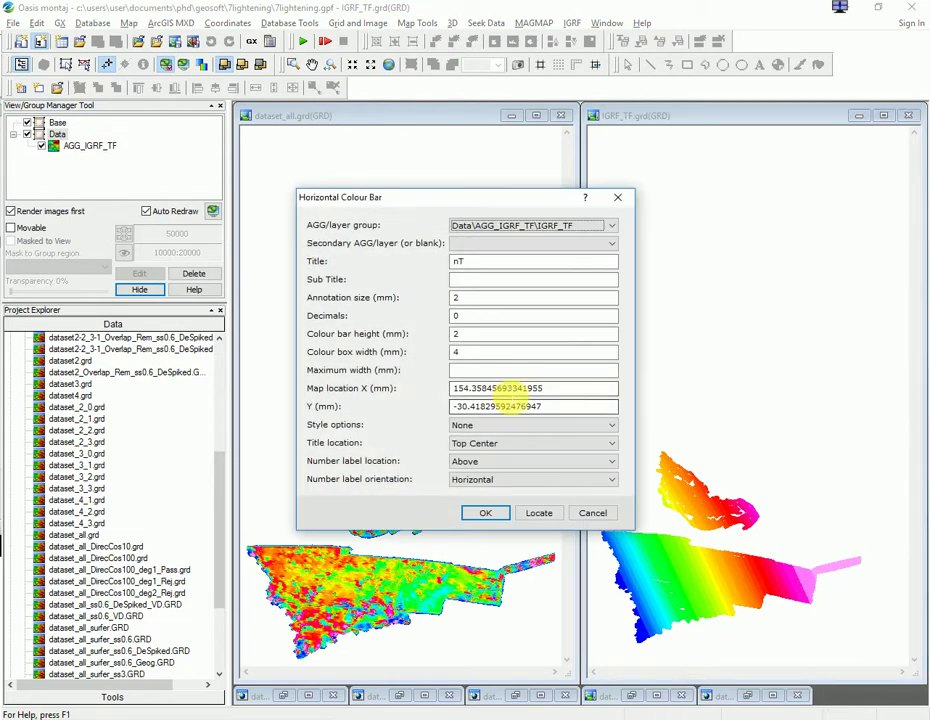
pyautogui.click(538, 512)
pyautogui.click(631, 418)
pyautogui.click(478, 513)
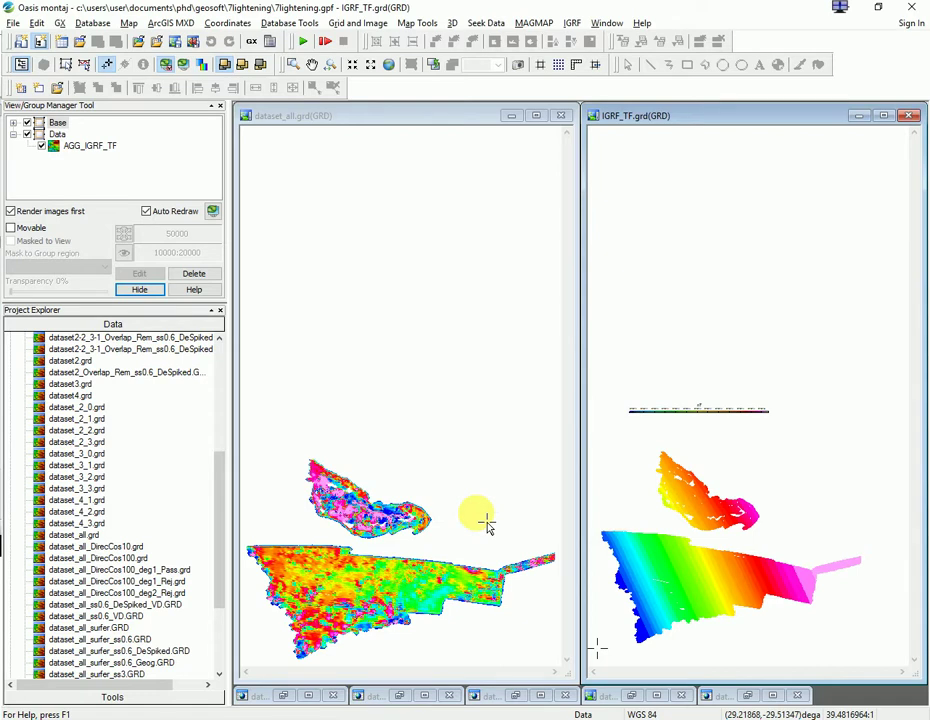
# Select the COLORBAR_IGRF_TF group under the Base group
pyautogui.click(101, 150)
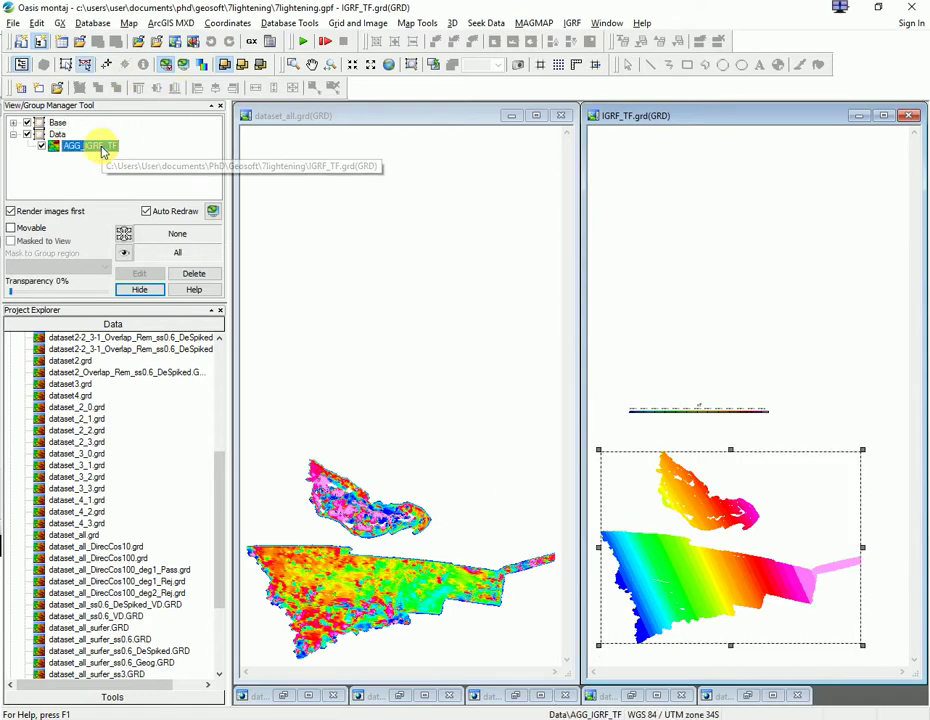
pyautogui.click(14, 122)
pyautogui.click(95, 133)
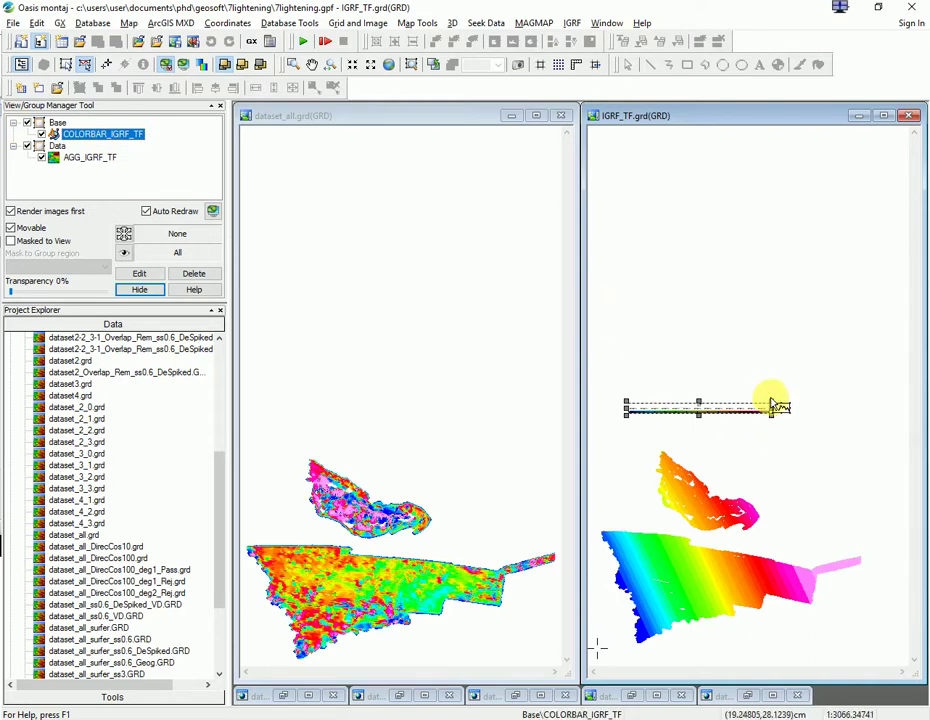
# Widen the COLORBAR_IGRF_TF bar at both ends and set all its label text to size 3
pyautogui.moveTo(778, 405); pyautogui.dragTo(886, 336)
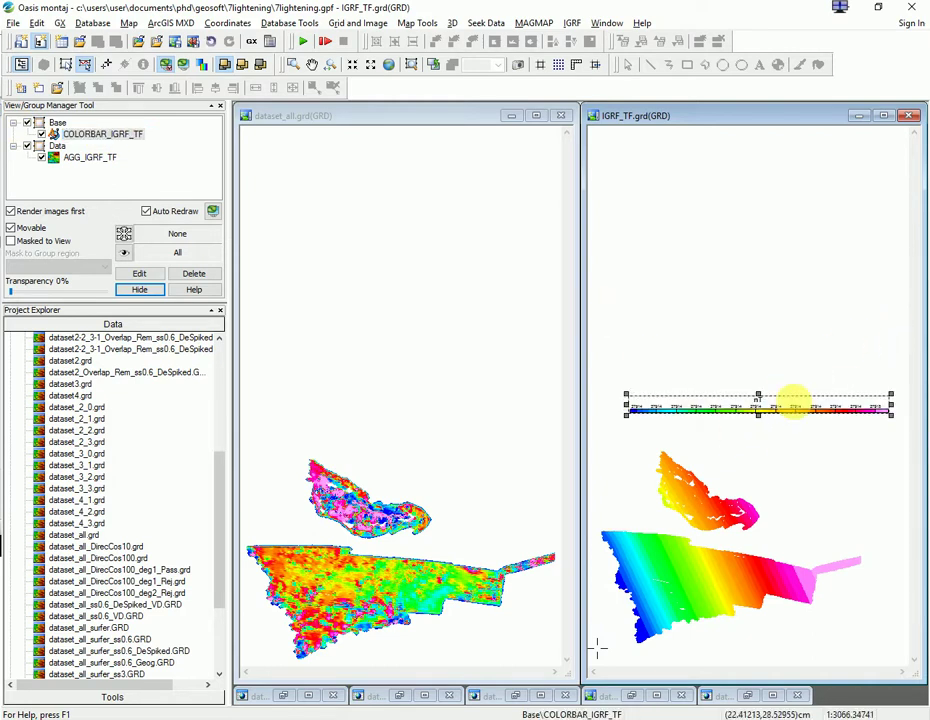
pyautogui.rightClick(764, 414)
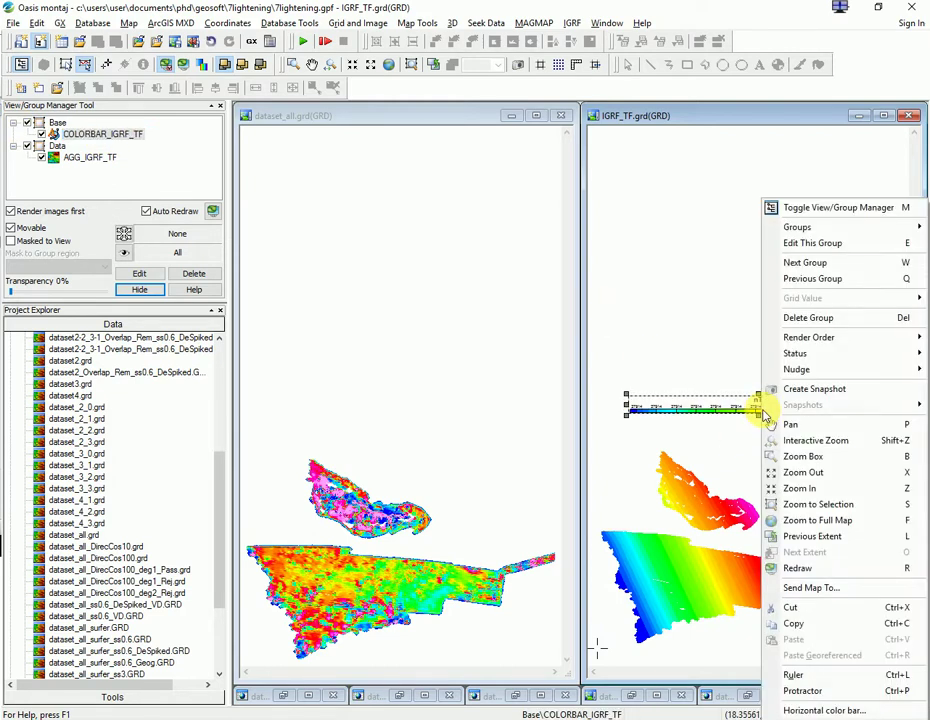
pyautogui.click(798, 243)
pyautogui.rightClick(695, 401)
pyautogui.click(743, 101)
pyautogui.rightClick(664, 256)
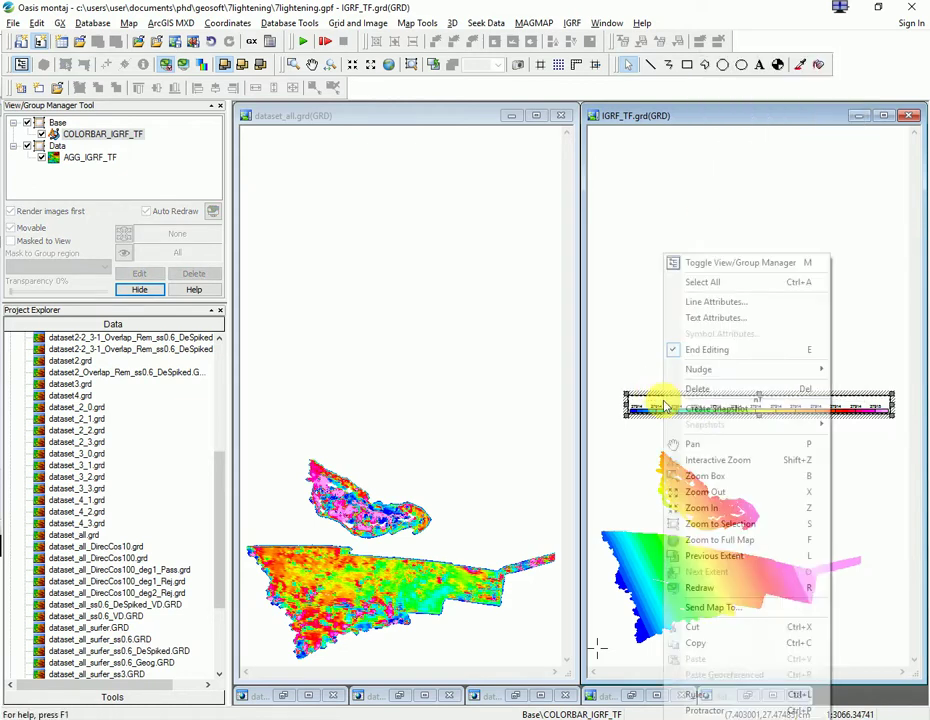
pyautogui.click(714, 318)
pyautogui.click(334, 317)
pyautogui.write('3')
pyautogui.click(406, 466)
pyautogui.moveTo(605, 407); pyautogui.dragTo(594, 410)
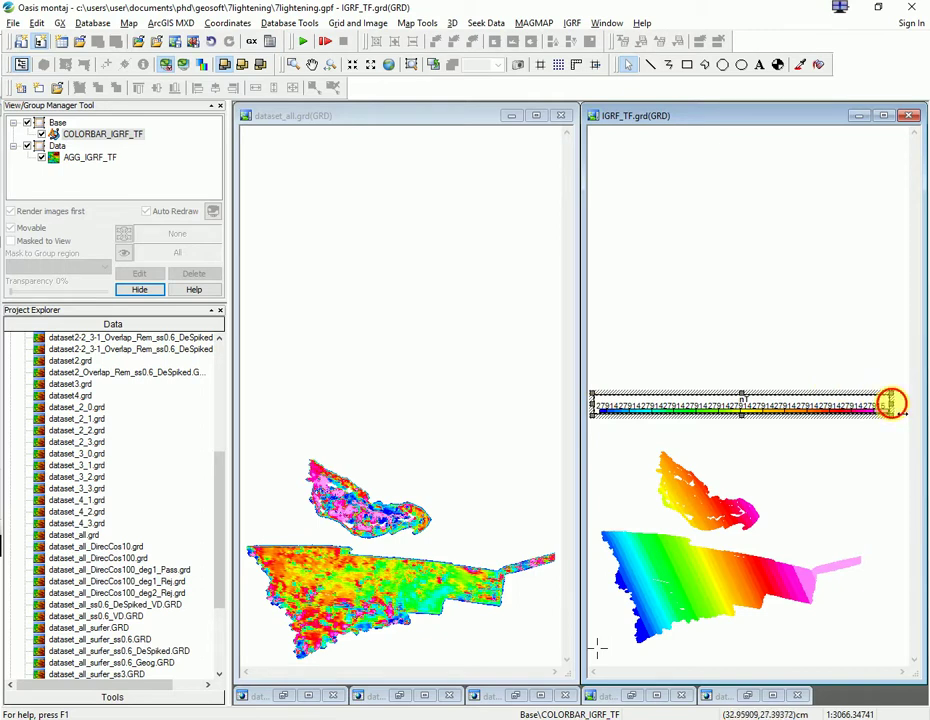
pyautogui.moveTo(891, 404); pyautogui.dragTo(906, 405)
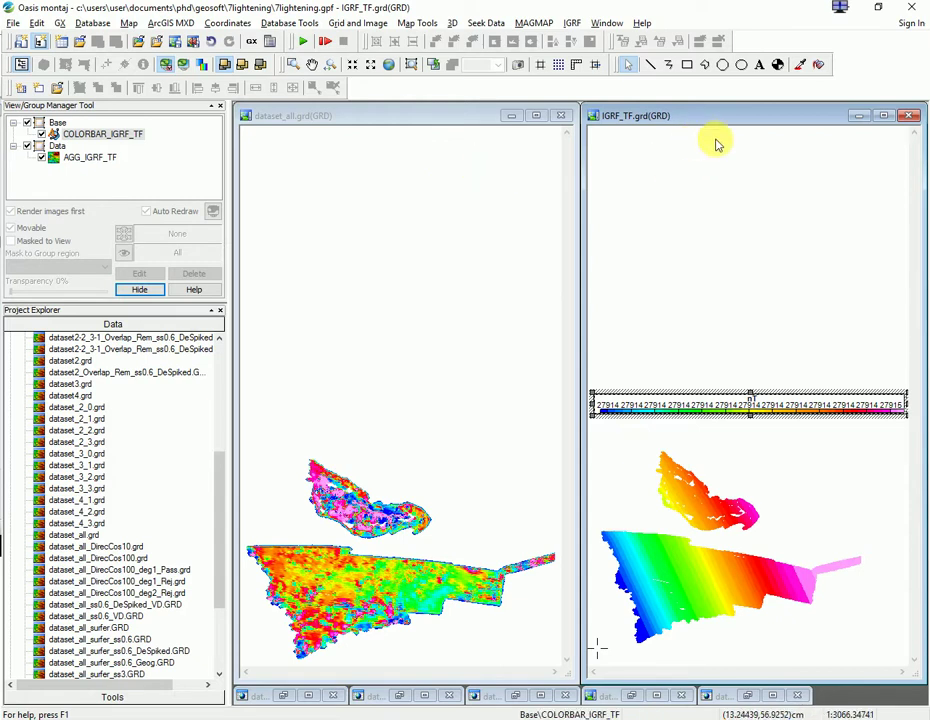
# In Grid Math from the dataset_all map, name the G0 output grid dataset_all_minus_IGRF_TF
pyautogui.click(338, 118)
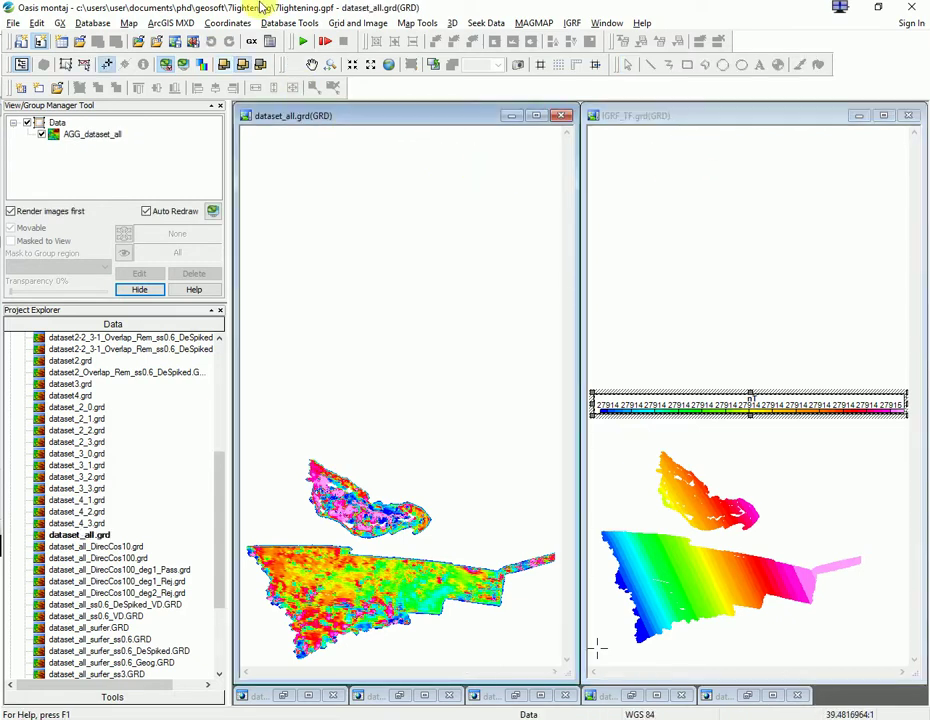
pyautogui.click(368, 27)
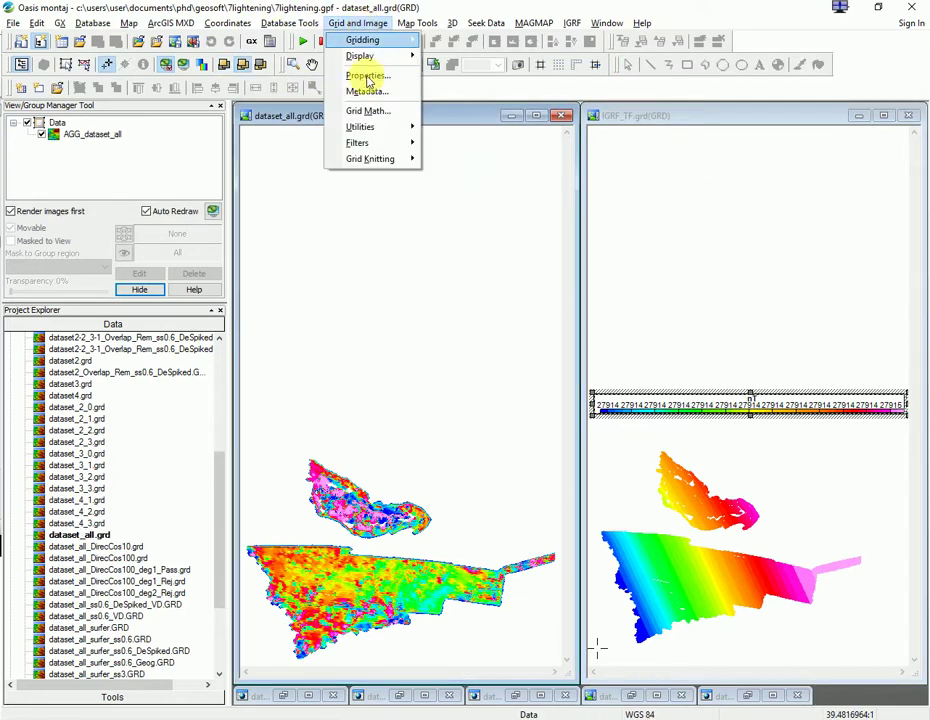
pyautogui.click(380, 112)
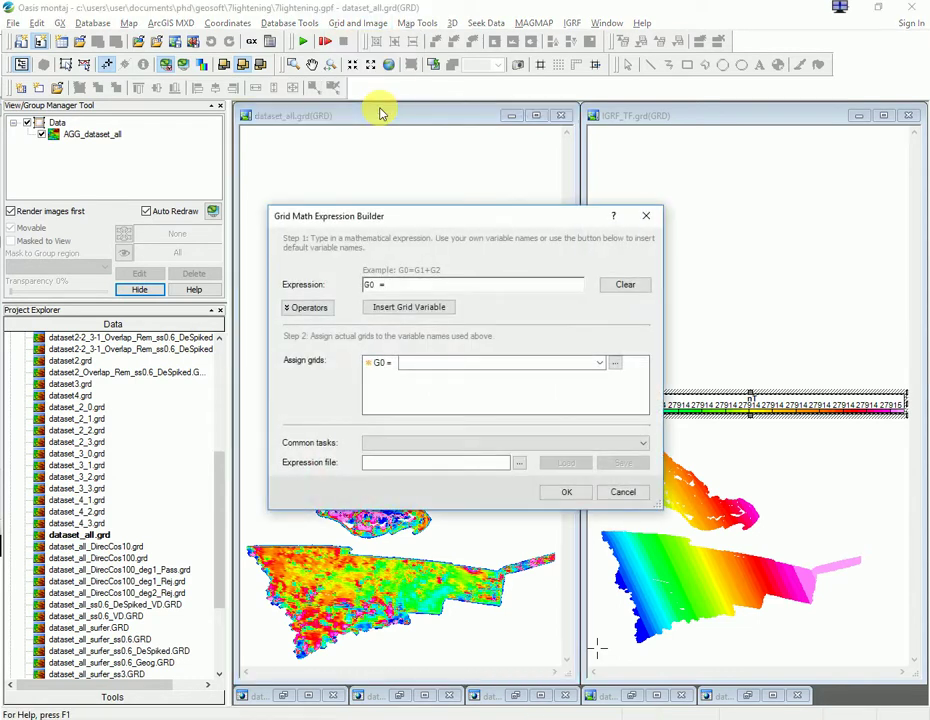
pyautogui.click(380, 308)
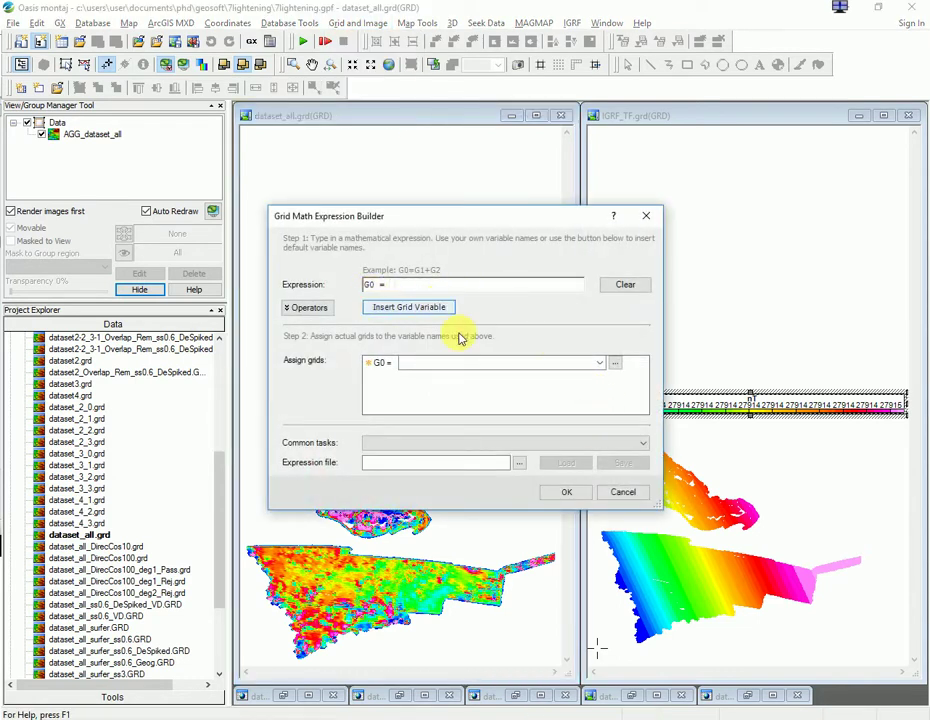
pyautogui.click(617, 366)
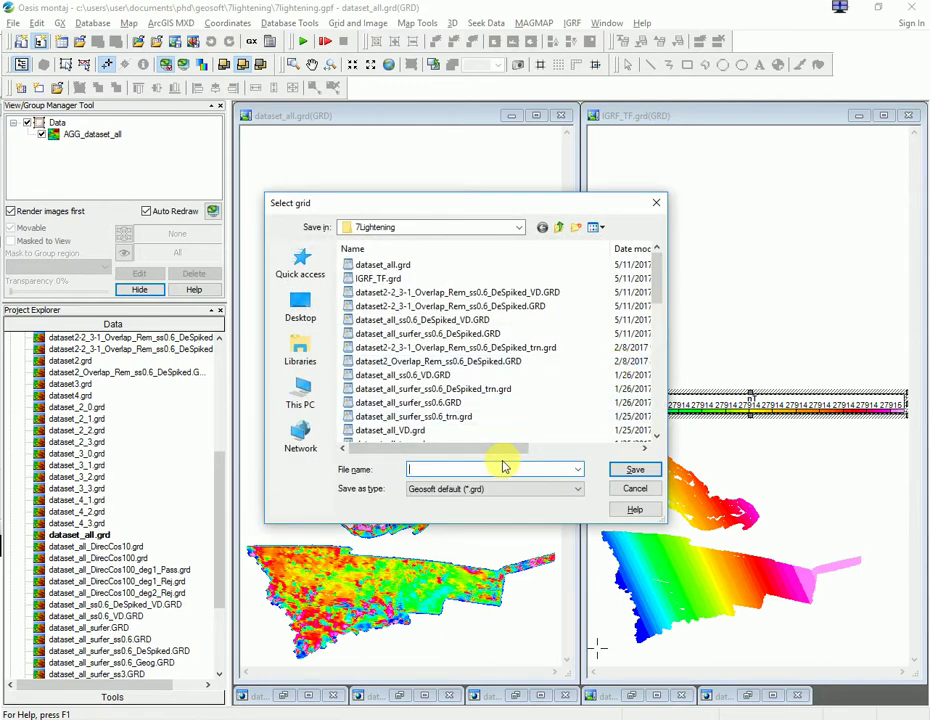
pyautogui.write('dat')
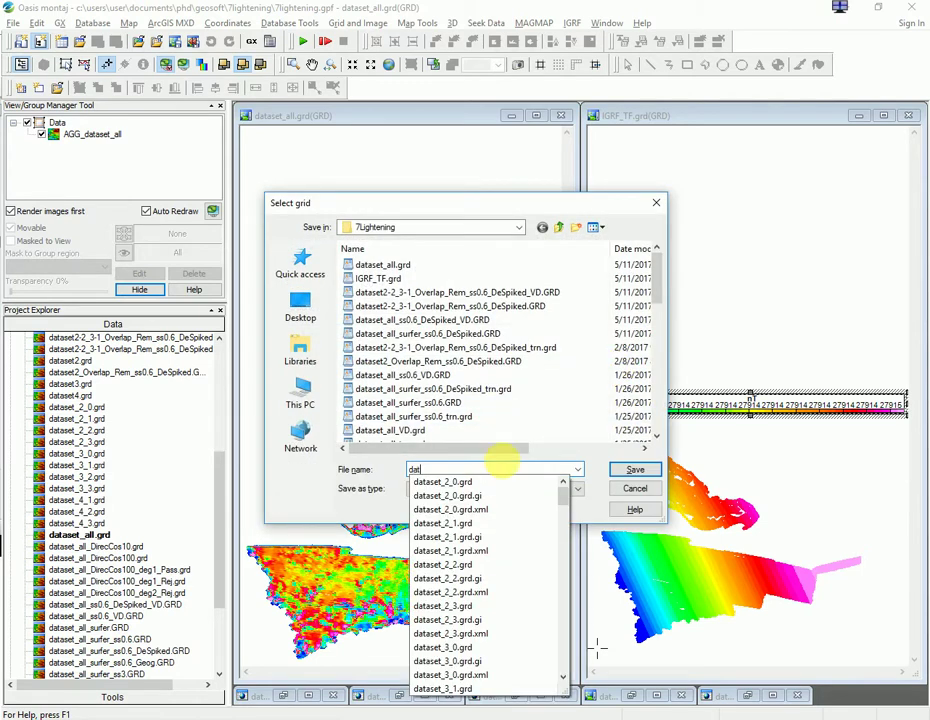
pyautogui.write('aset_all')
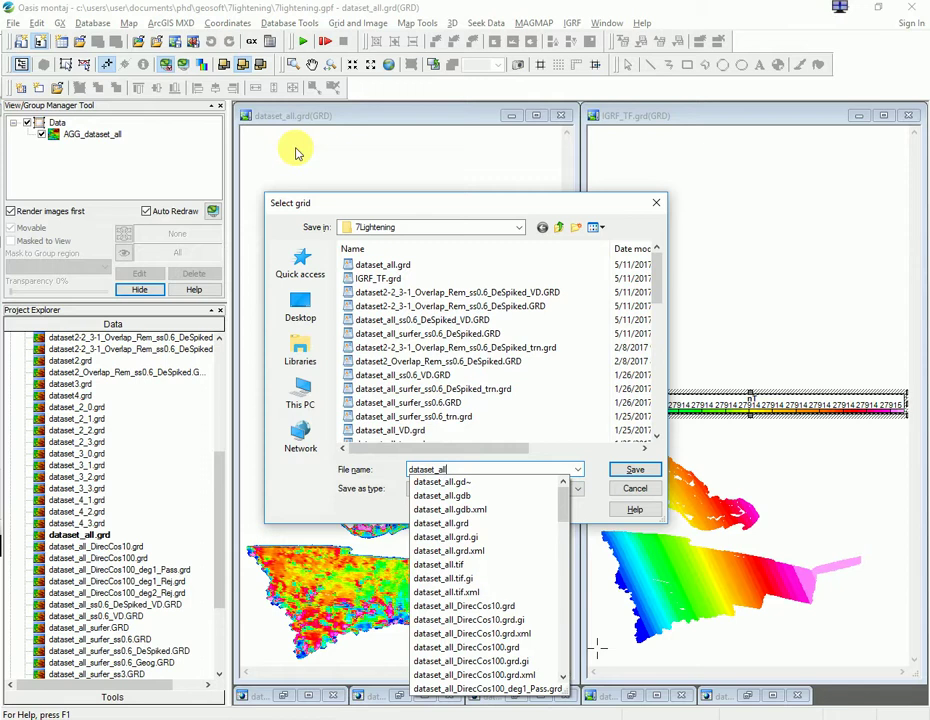
pyautogui.write('_')
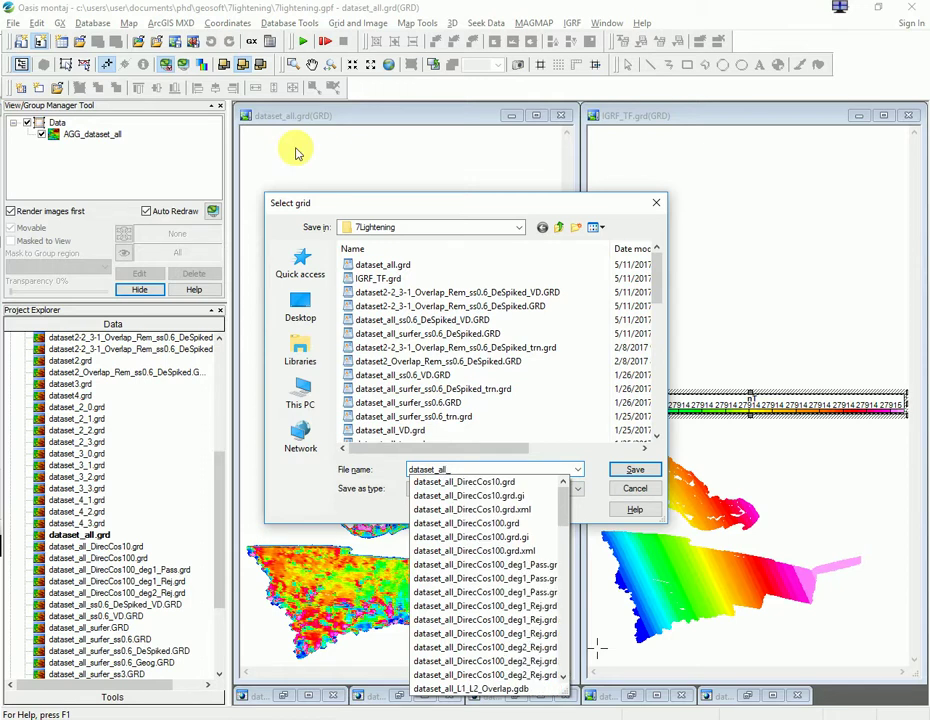
pyautogui.write('minus_')
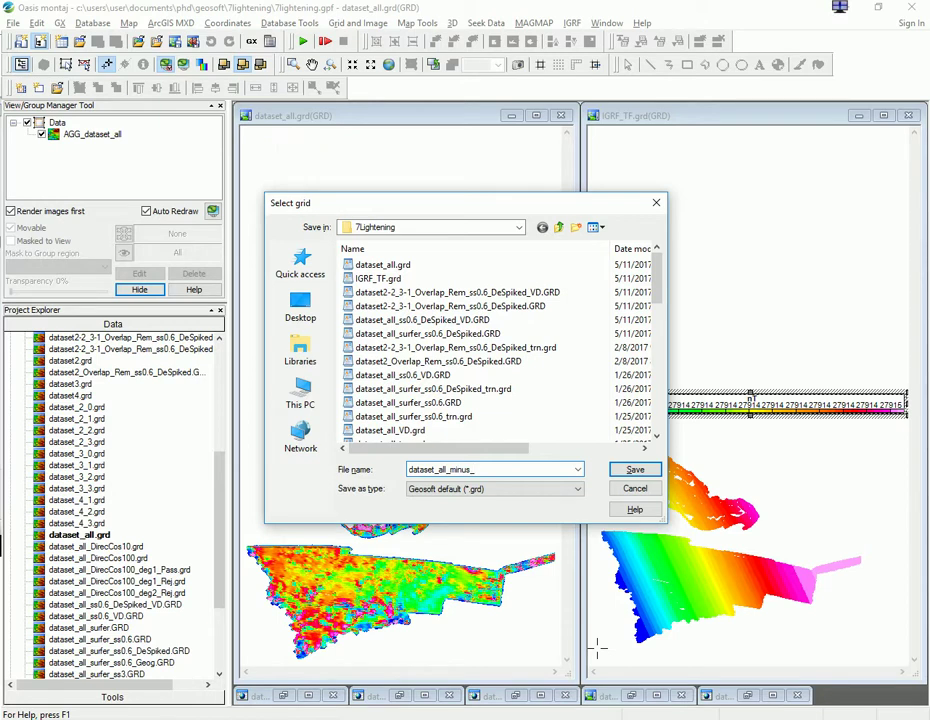
pyautogui.write('IGRF_TF')
# Confirm the output name and build the expression G0 = G1 - G2
pyautogui.click(638, 472)
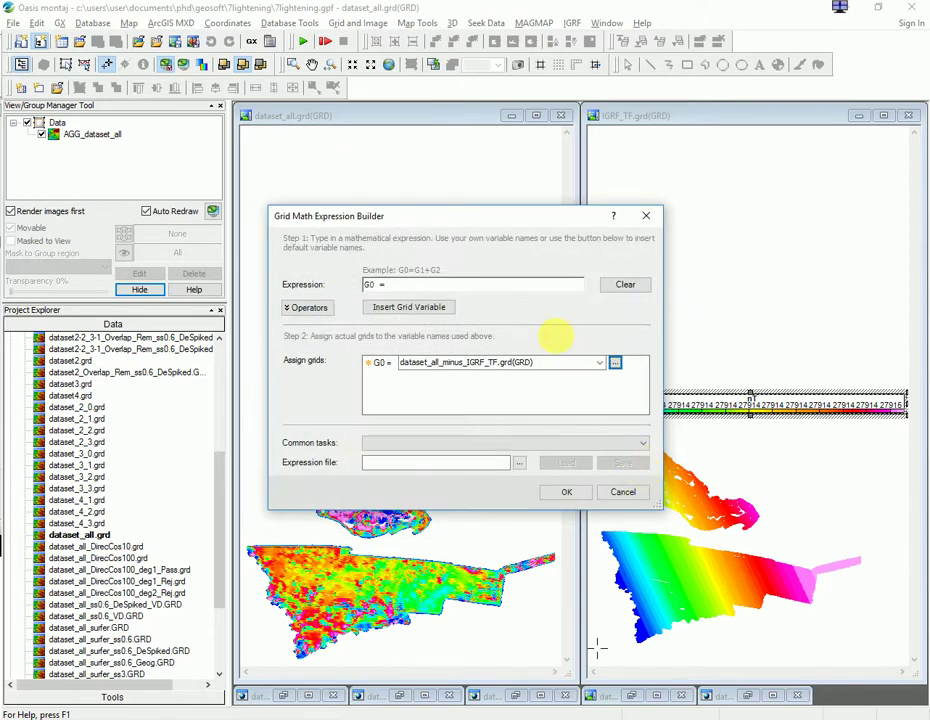
pyautogui.click(397, 310)
pyautogui.click(397, 310)
pyautogui.click(400, 285)
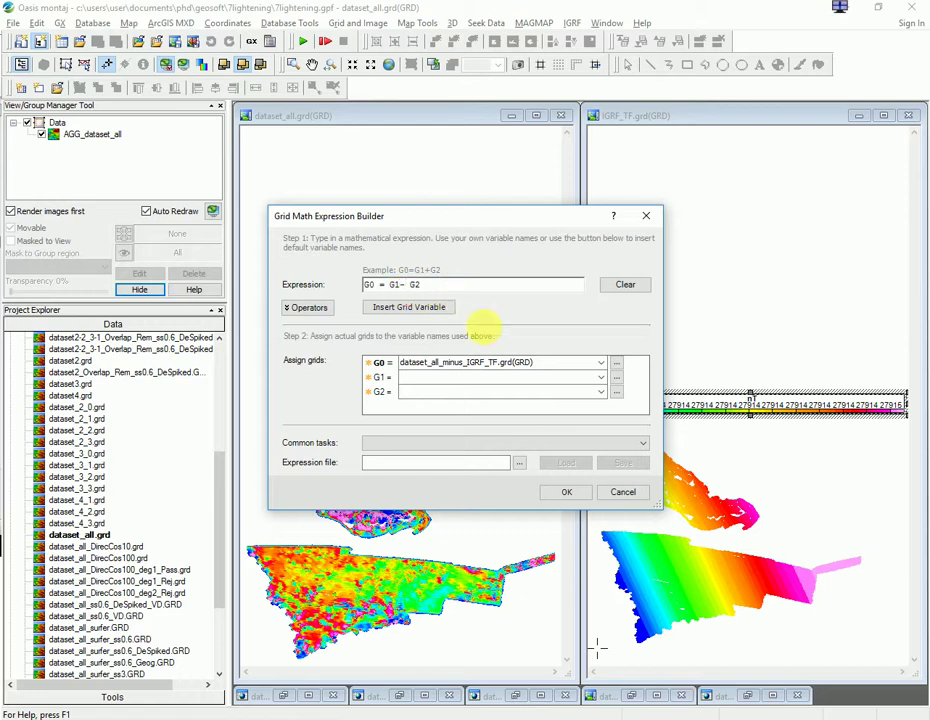
# Assign dataset_all.grd to G1 and IGRF_TF.grd to G2
pyautogui.click(603, 379)
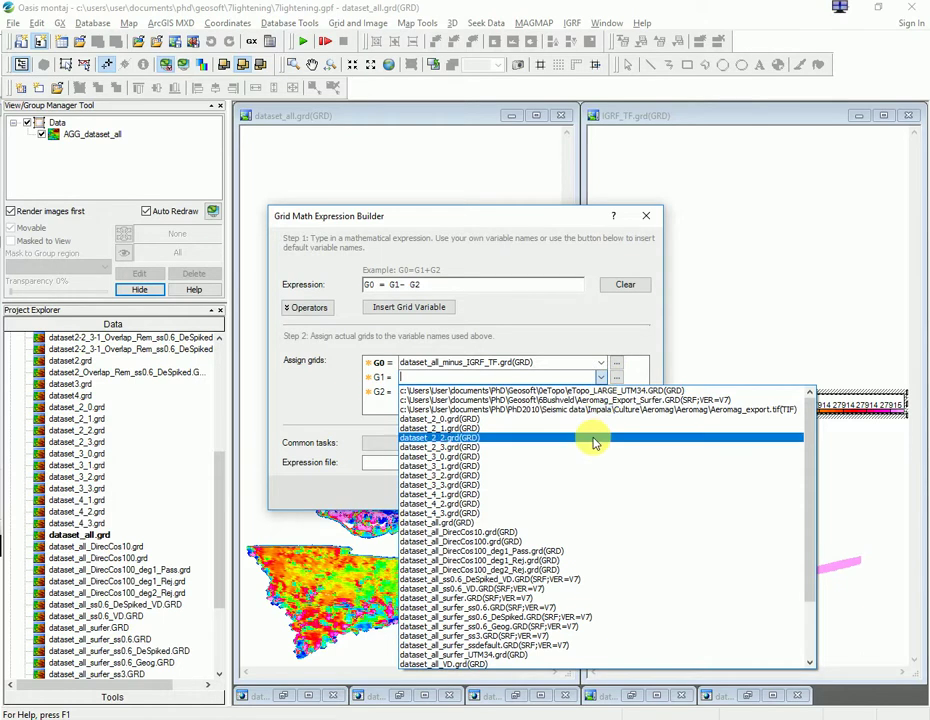
pyautogui.click(472, 522)
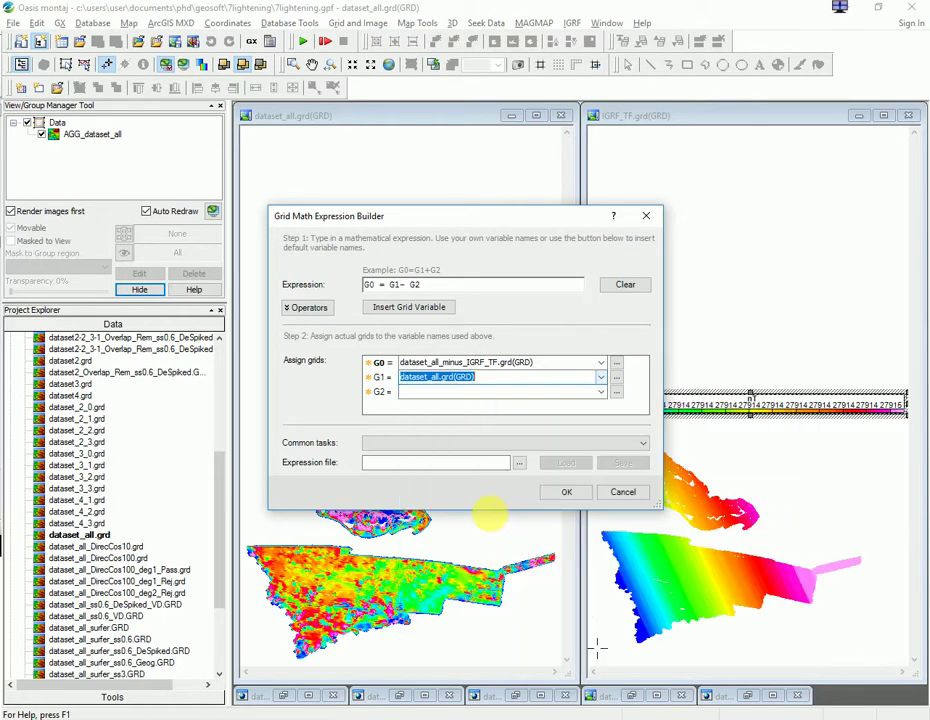
pyautogui.click(601, 392)
pyautogui.scroll(-3, 574, 510)
pyautogui.click(450, 676)
# Run Grid Math to create dataset_all_minus_IGRF_TF.grd and minimize the IGRF_TF map
pyautogui.click(574, 495)
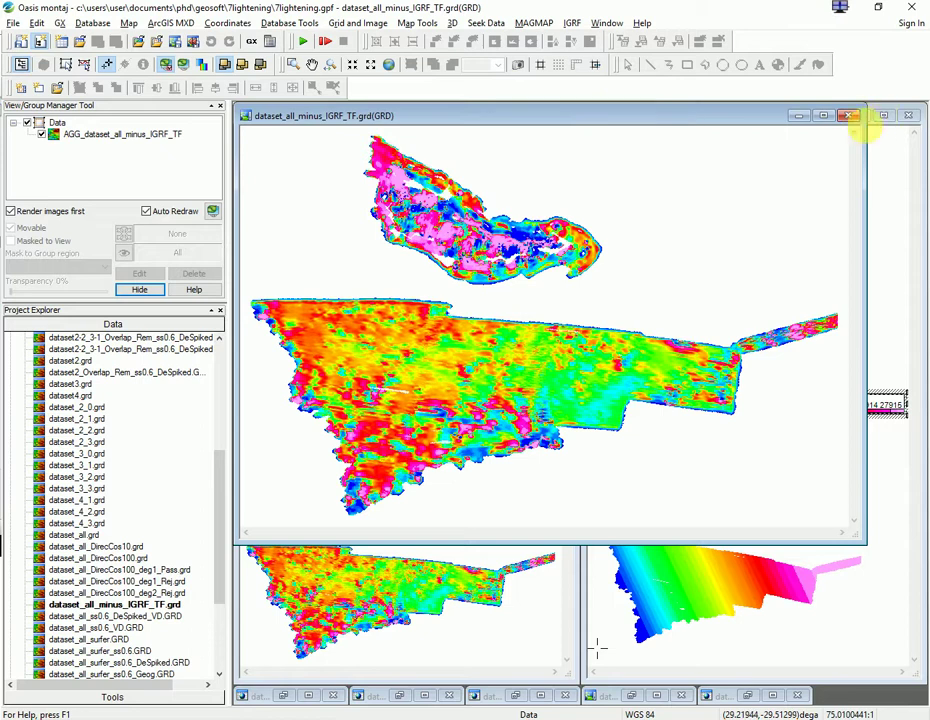
pyautogui.click(872, 117)
pyautogui.click(860, 115)
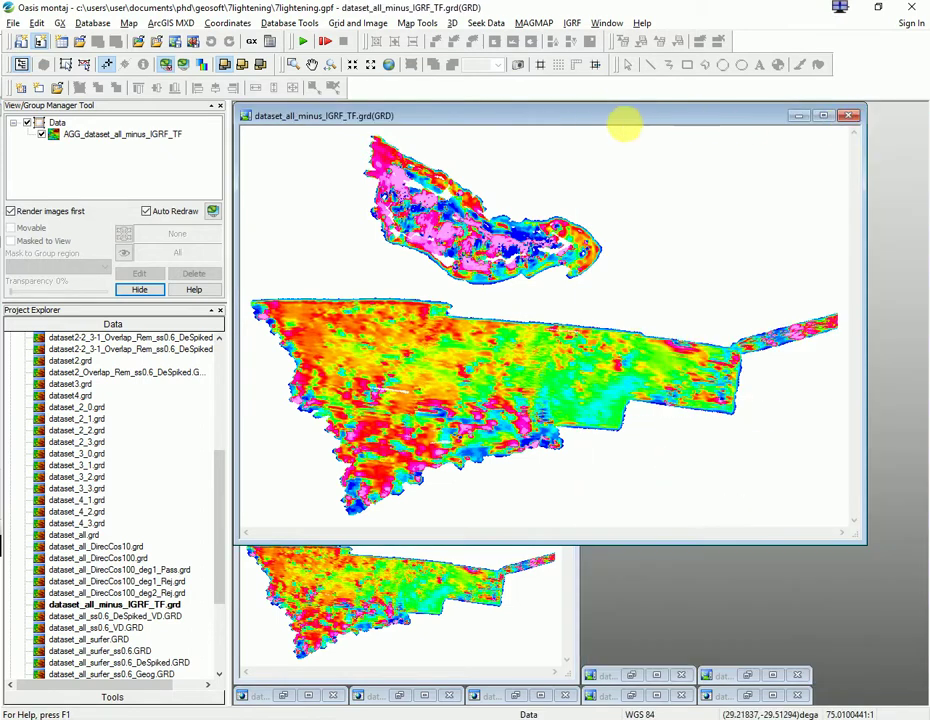
# Tile the maps vertically with dataset_all on the left and the difference grid right
pyautogui.click(605, 22)
pyautogui.click(620, 93)
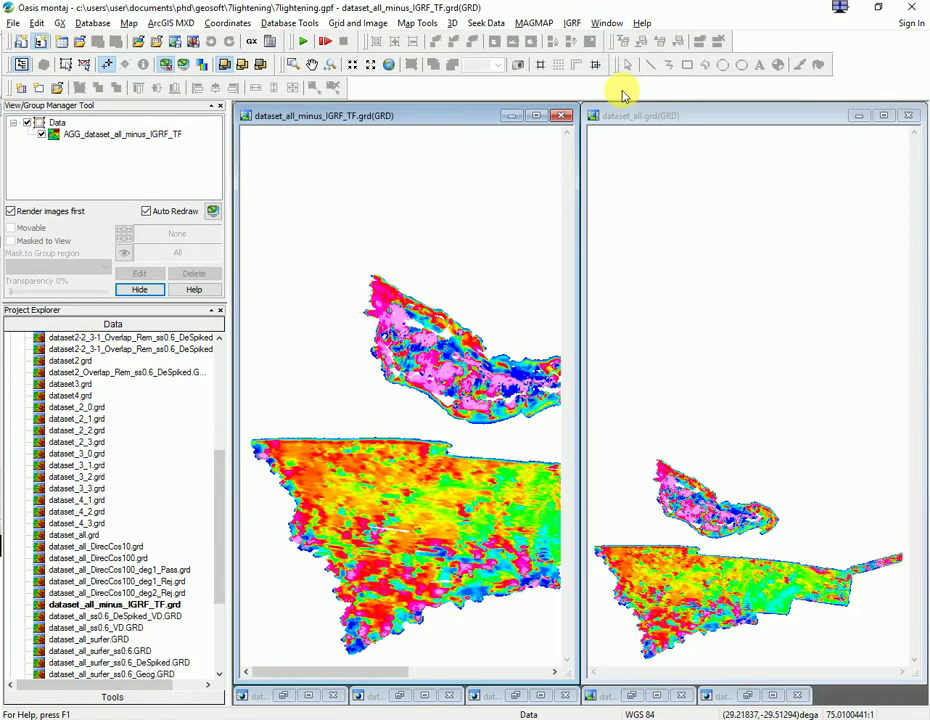
pyautogui.moveTo(461, 117); pyautogui.dragTo(884, 189)
pyautogui.moveTo(828, 118); pyautogui.dragTo(446, 125)
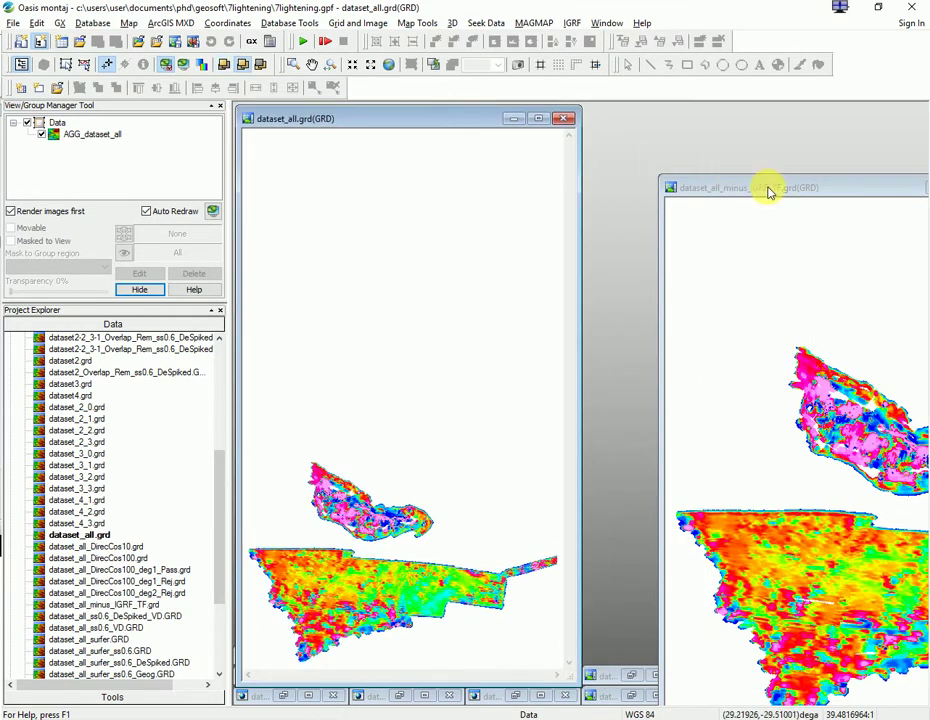
pyautogui.moveTo(768, 191); pyautogui.dragTo(687, 118)
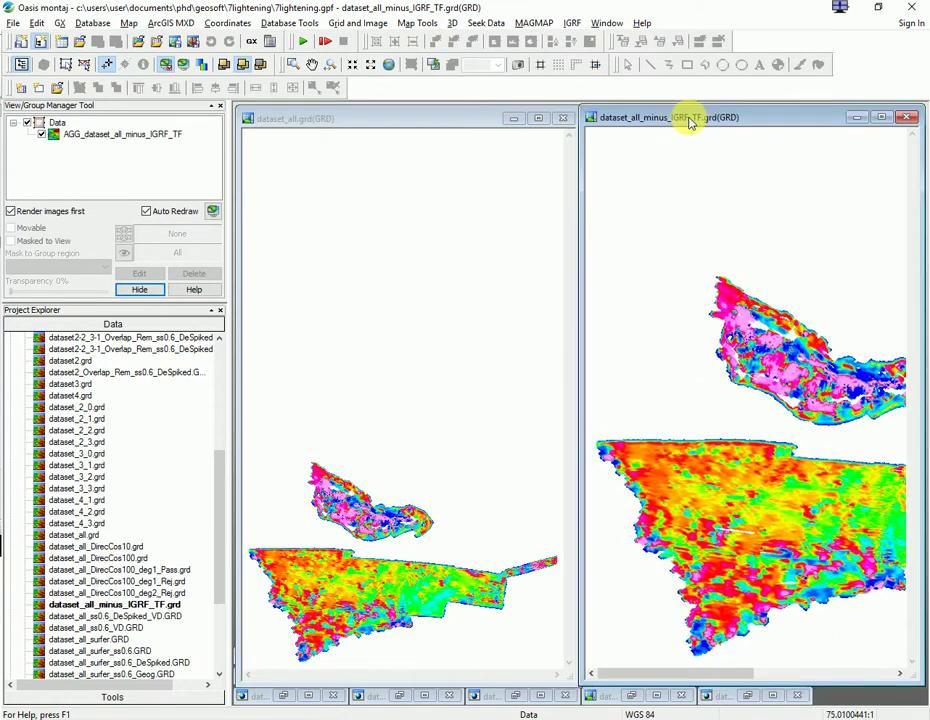
pyautogui.click(474, 118)
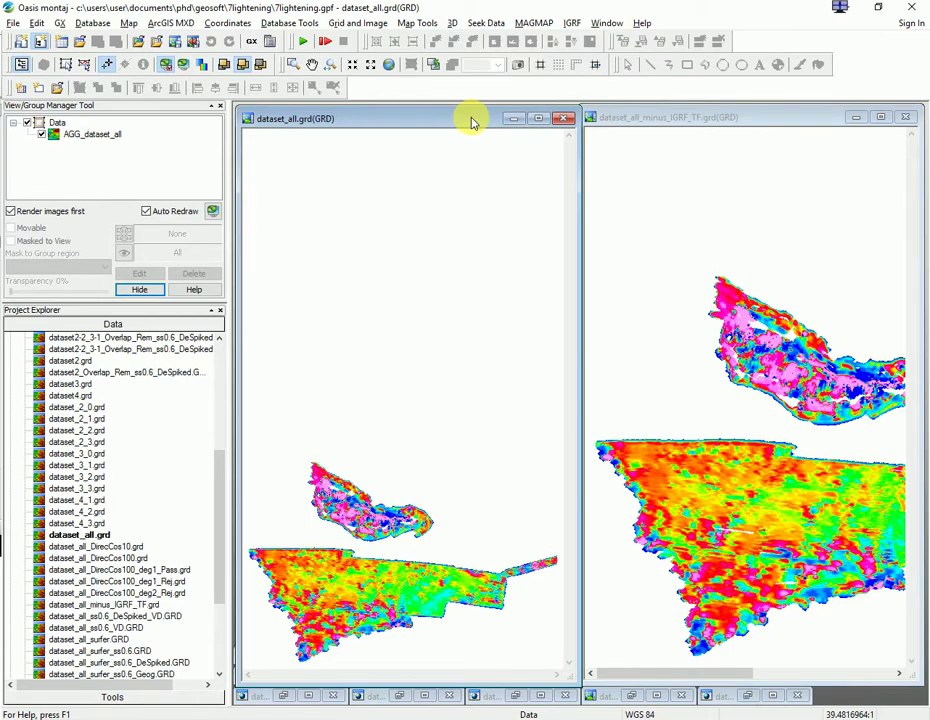
# Give the AGG_dataset_all layer a linear colour stretch, minimum 24000, maximum 32000, interval 100
pyautogui.doubleClick(104, 137)
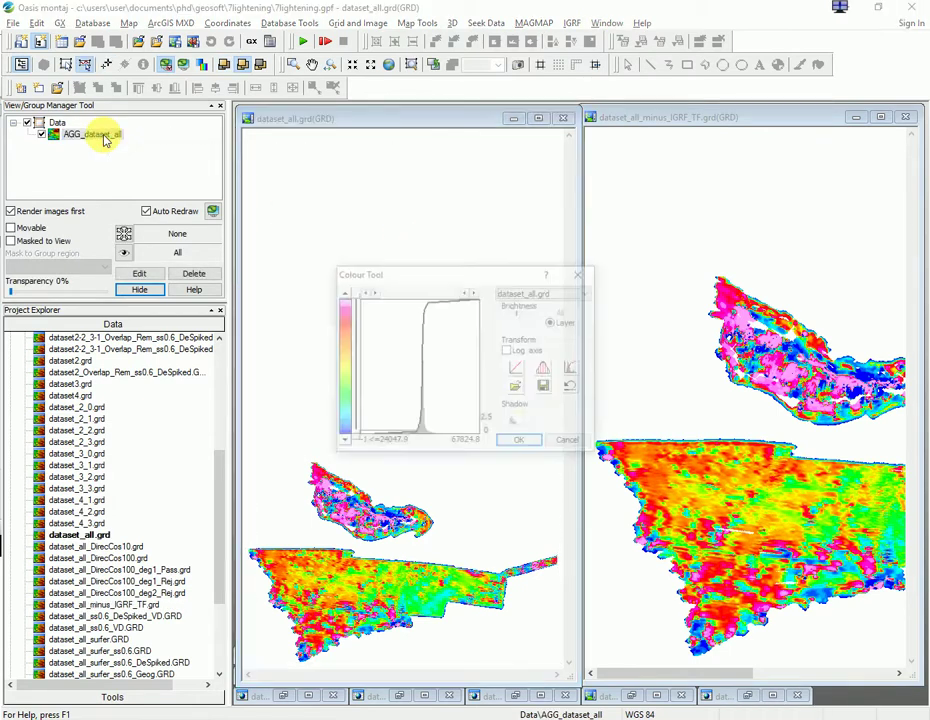
pyautogui.moveTo(381, 422); pyautogui.dragTo(394, 332)
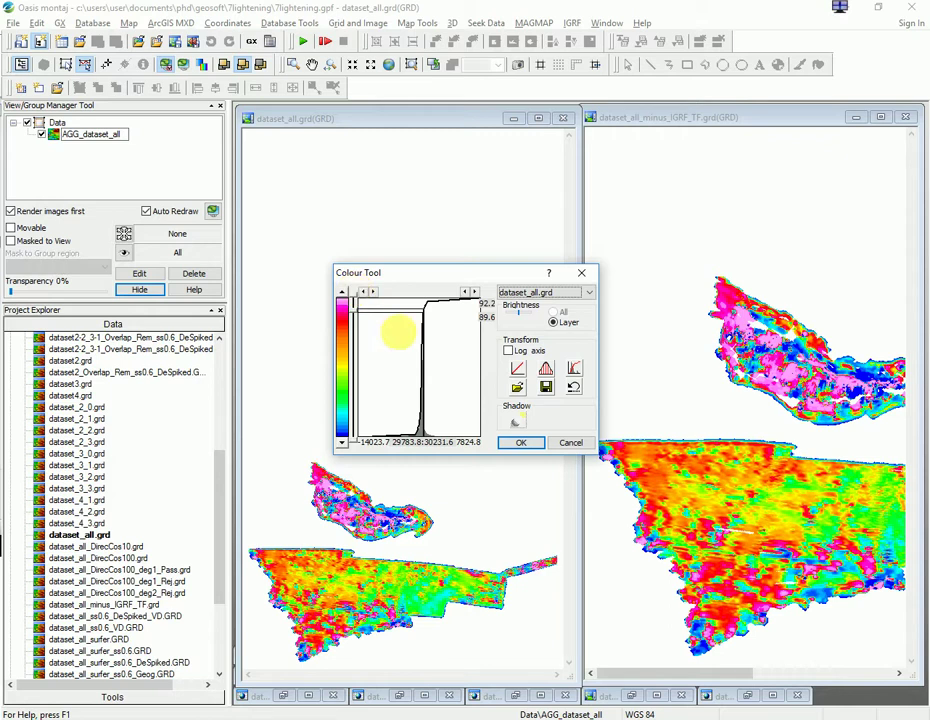
pyautogui.click(517, 372)
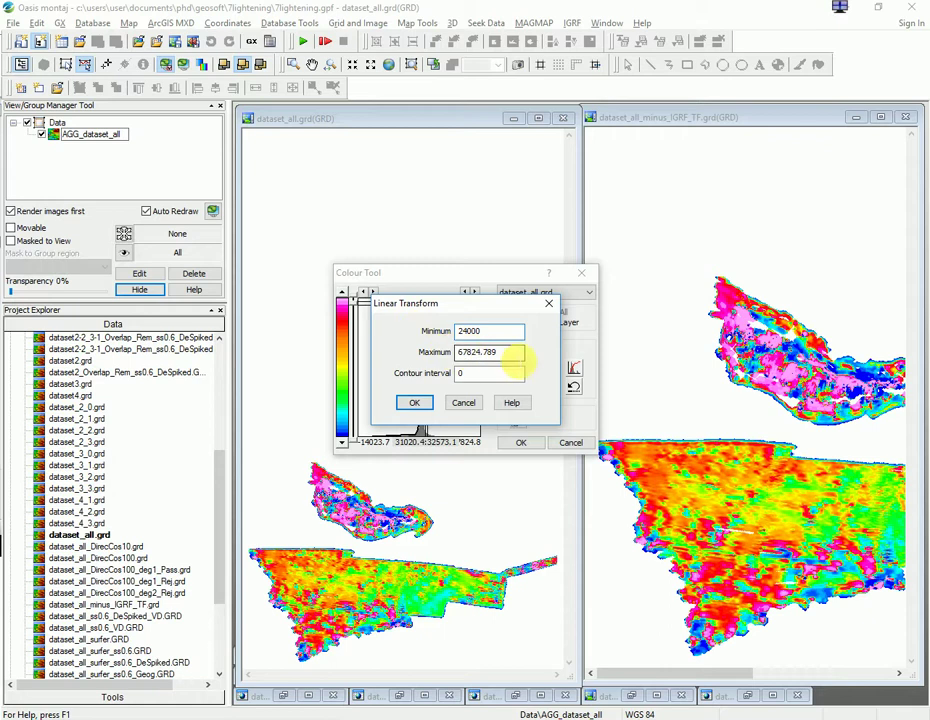
pyautogui.press('Tab')
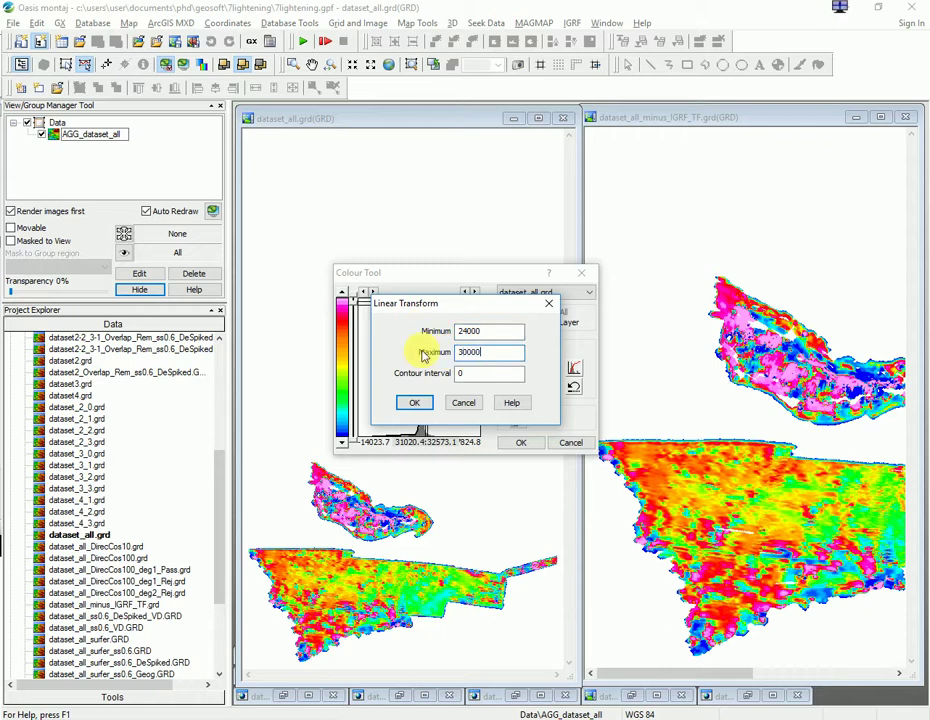
pyautogui.click(418, 403)
pyautogui.click(586, 421)
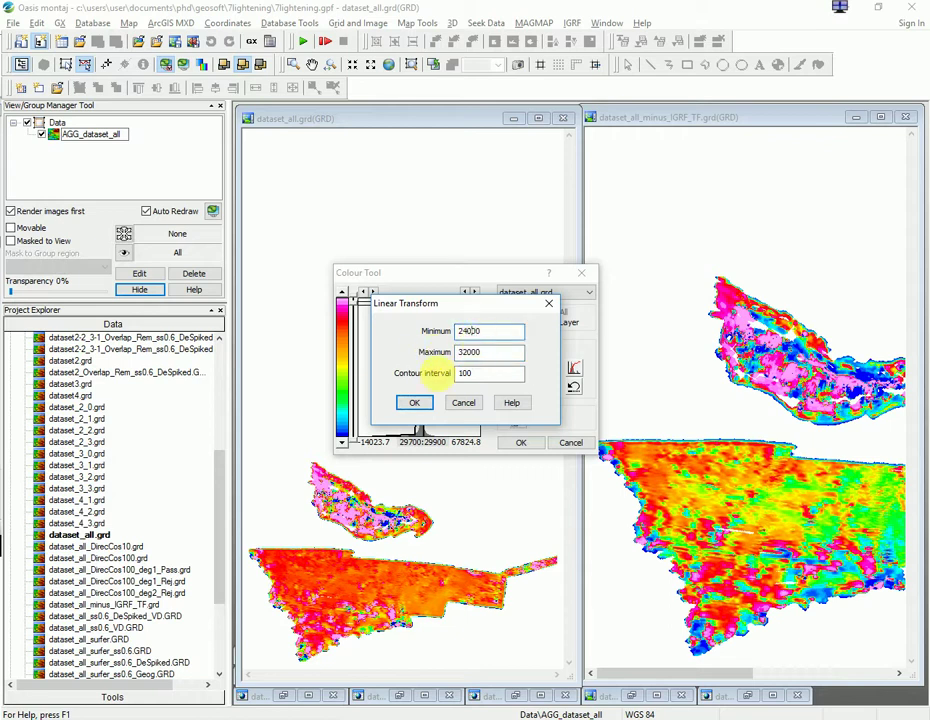
pyautogui.click(416, 402)
pyautogui.click(593, 420)
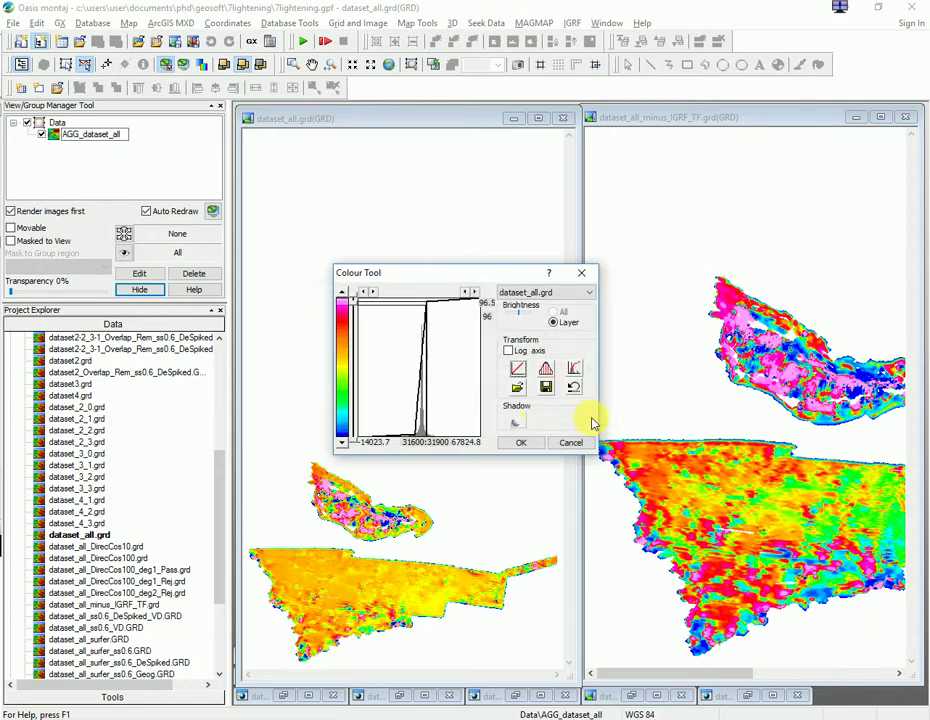
pyautogui.click(517, 368)
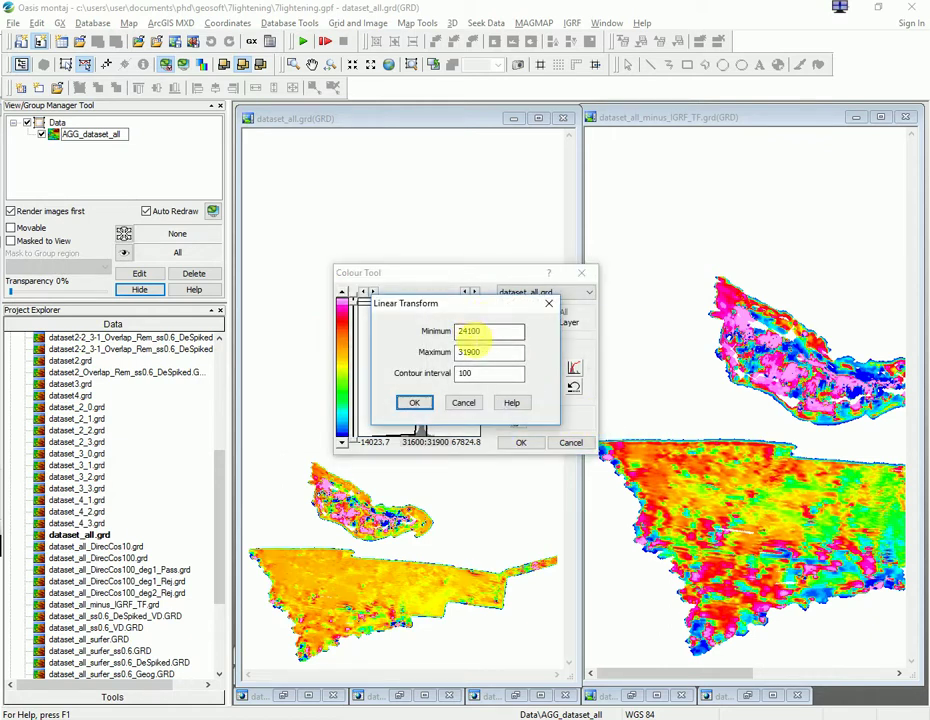
pyautogui.click(466, 403)
pyautogui.click(521, 442)
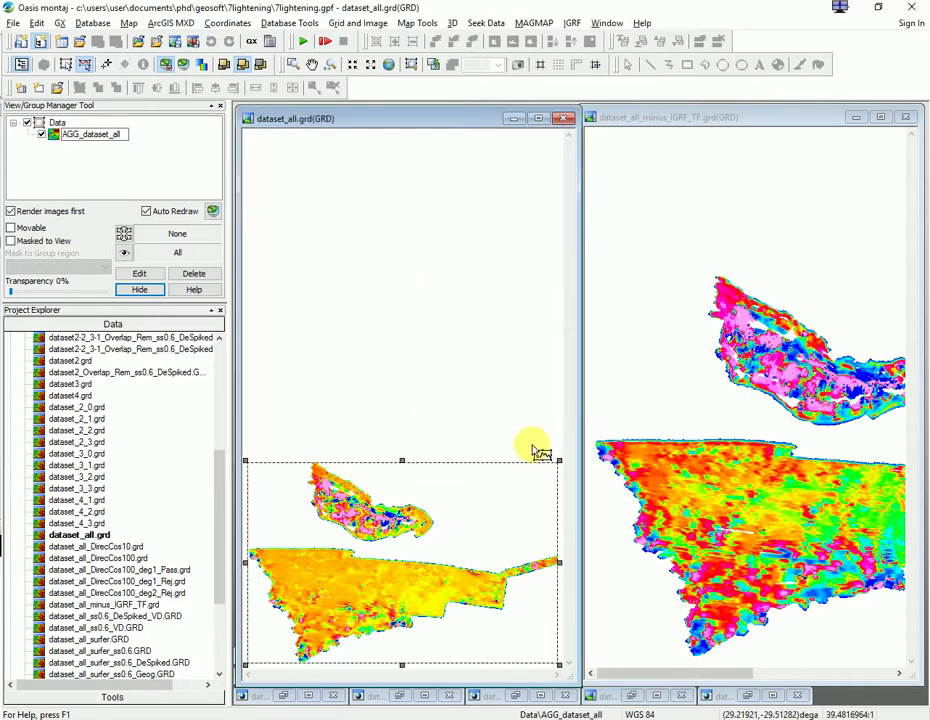
# Fit the whole difference grid in the right map window and select its AGG_dataset_all_minus_IGRF_TF layer
pyautogui.click(710, 118)
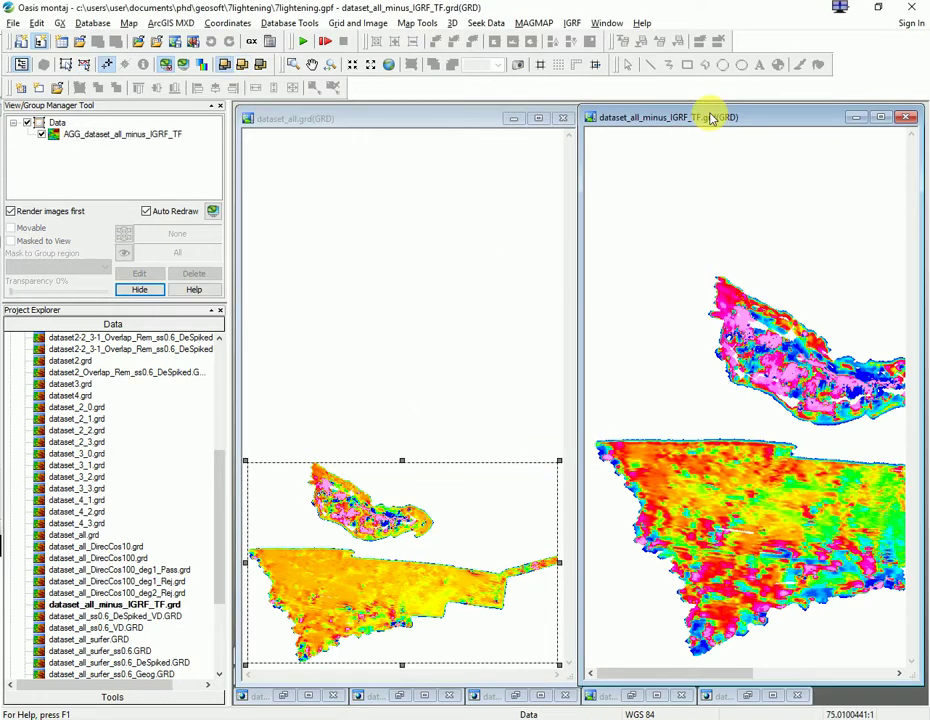
pyautogui.click(380, 65)
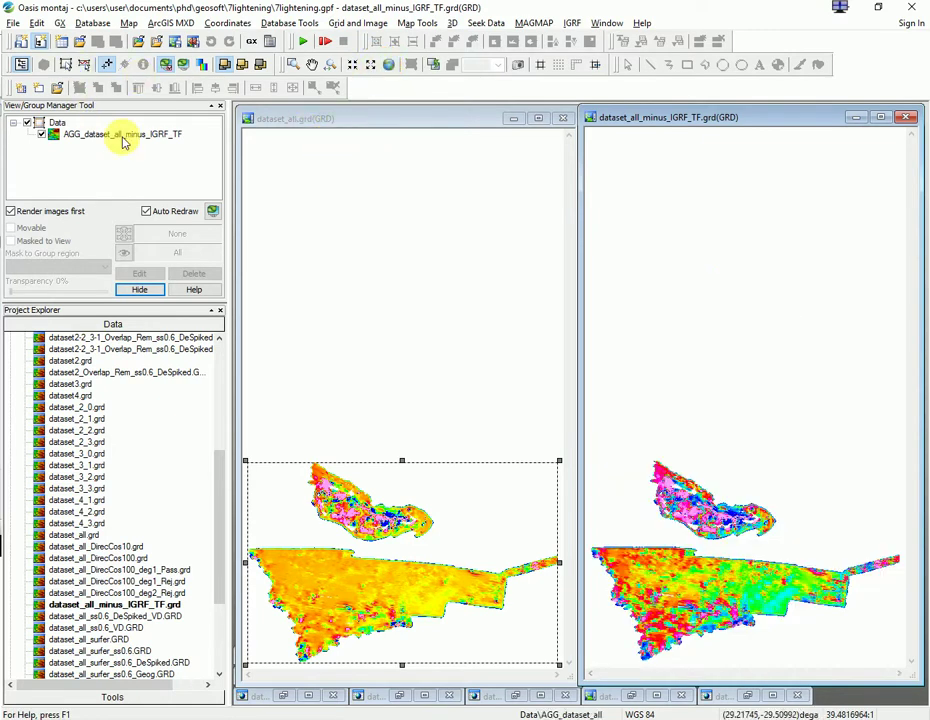
pyautogui.click(122, 138)
# Adjust the lower and upper colour limits of the AGG_dataset_all_minus_IGRF_TF layer's colour bar
pyautogui.doubleClick(122, 138)
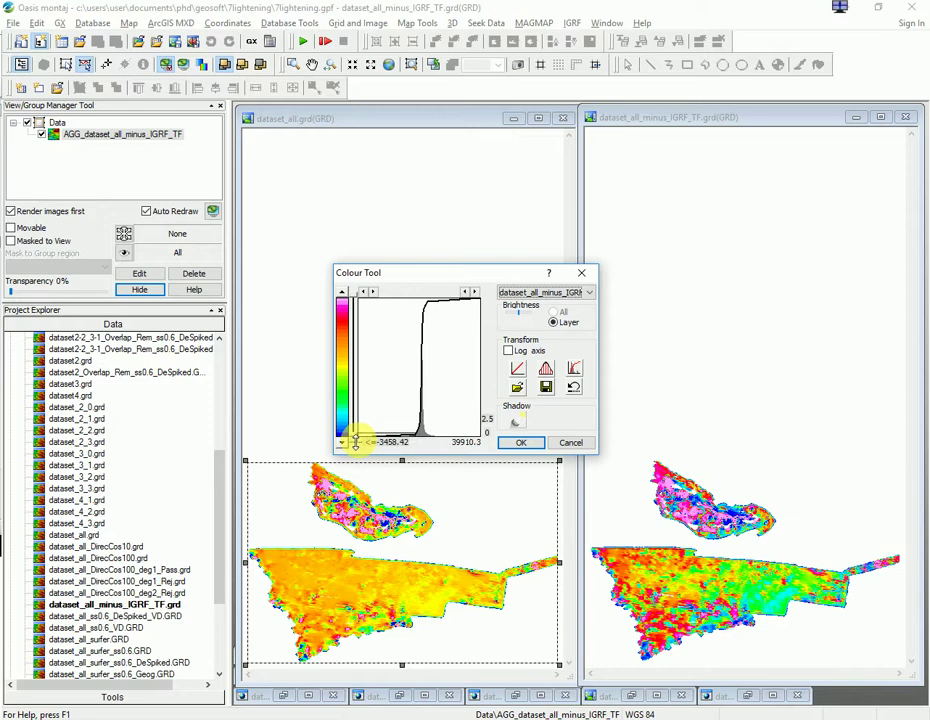
pyautogui.moveTo(355, 441); pyautogui.dragTo(344, 292)
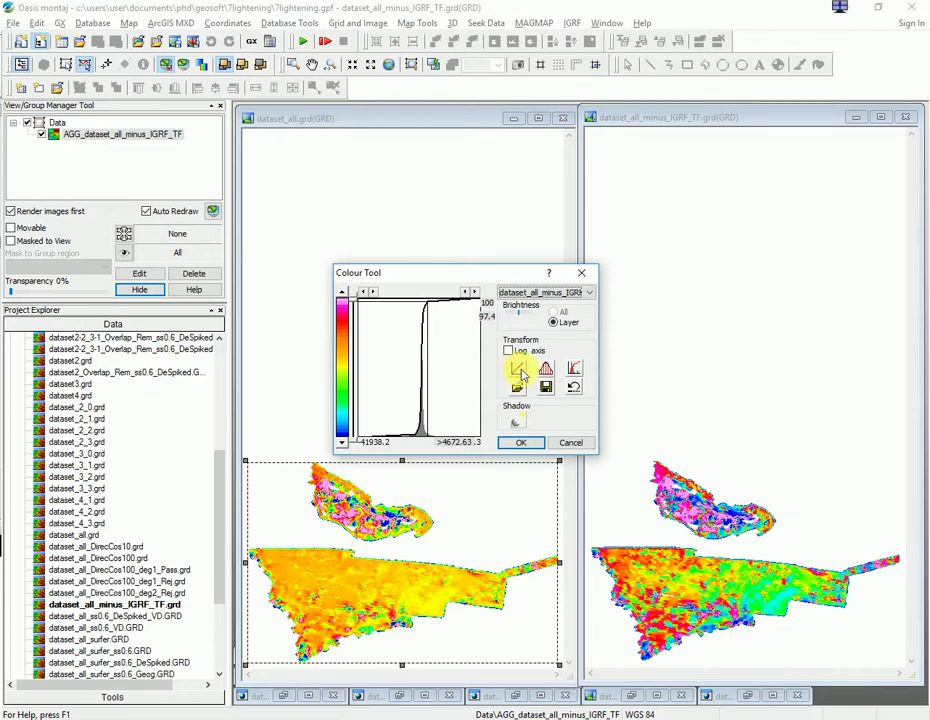
pyautogui.moveTo(352, 297)
pyautogui.mouseDown()
pyautogui.moveTo(353, 305)
pyautogui.moveTo(363, 295)
pyautogui.moveTo(345, 311)
pyautogui.moveTo(346, 337)
pyautogui.mouseUp()
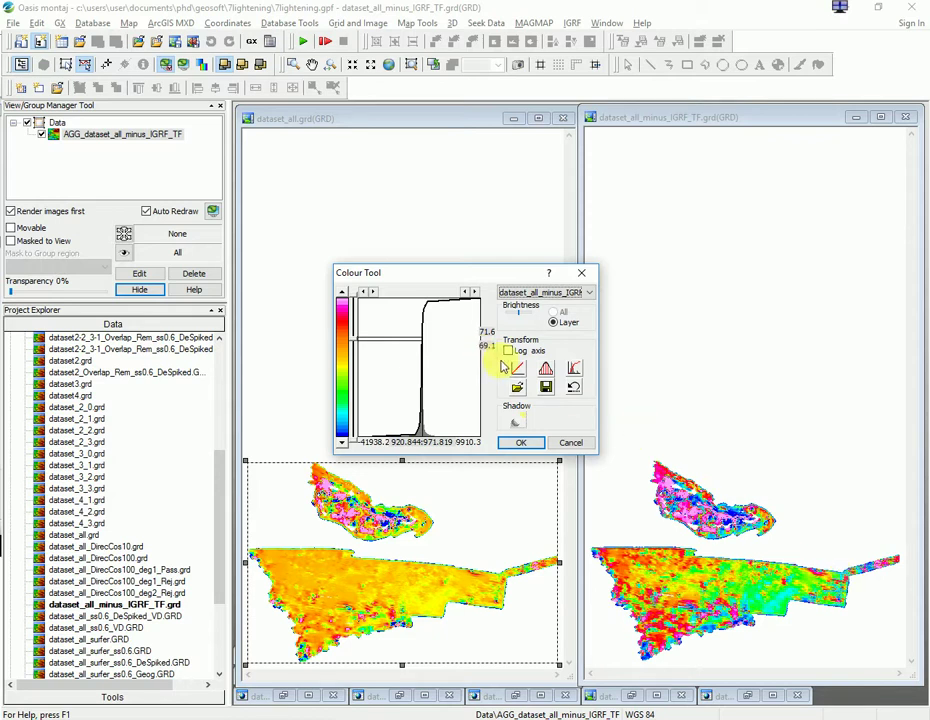
pyautogui.moveTo(344, 437)
pyautogui.mouseDown()
pyautogui.moveTo(365, 430)
pyautogui.moveTo(343, 437)
pyautogui.mouseUp()
pyautogui.moveTo(347, 343); pyautogui.dragTo(340, 285)
# Apply a linear colour stretch from minimum -3500 to maximum 5000 to the difference grid
pyautogui.click(518, 368)
pyautogui.moveTo(458, 331); pyautogui.dragTo(415, 352)
pyautogui.write('-3500')
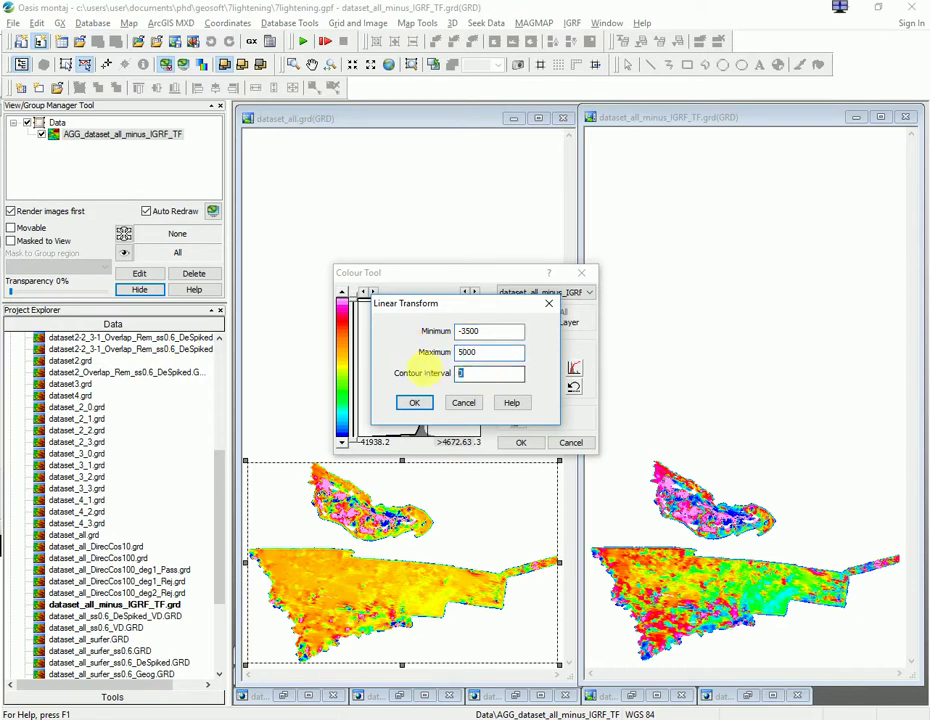
pyautogui.press('Tab')
pyautogui.write('10')
pyautogui.click(415, 402)
pyautogui.click(591, 421)
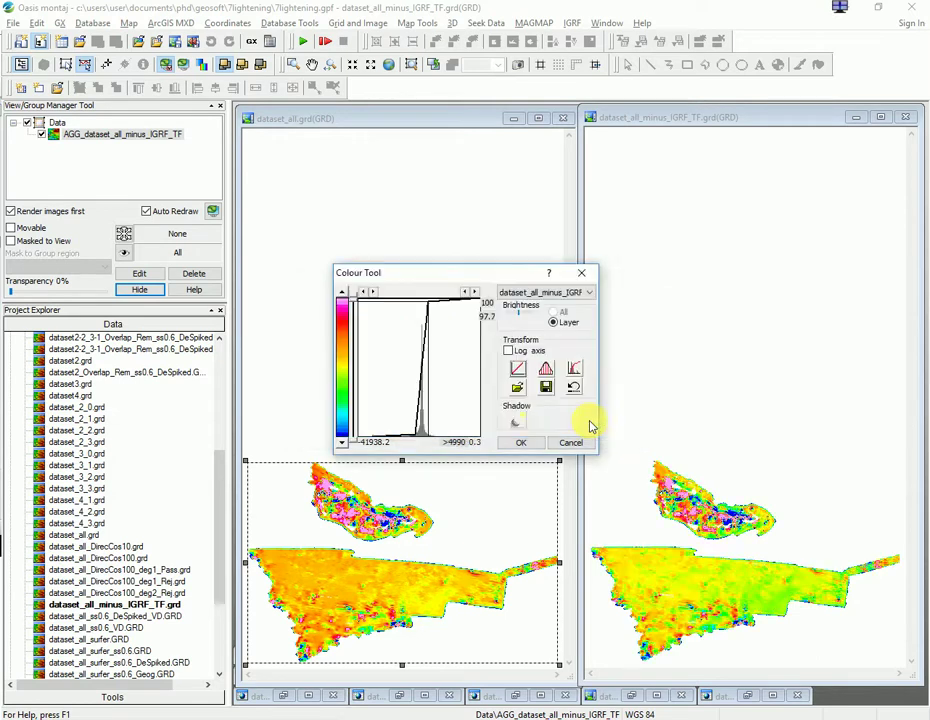
pyautogui.click(528, 446)
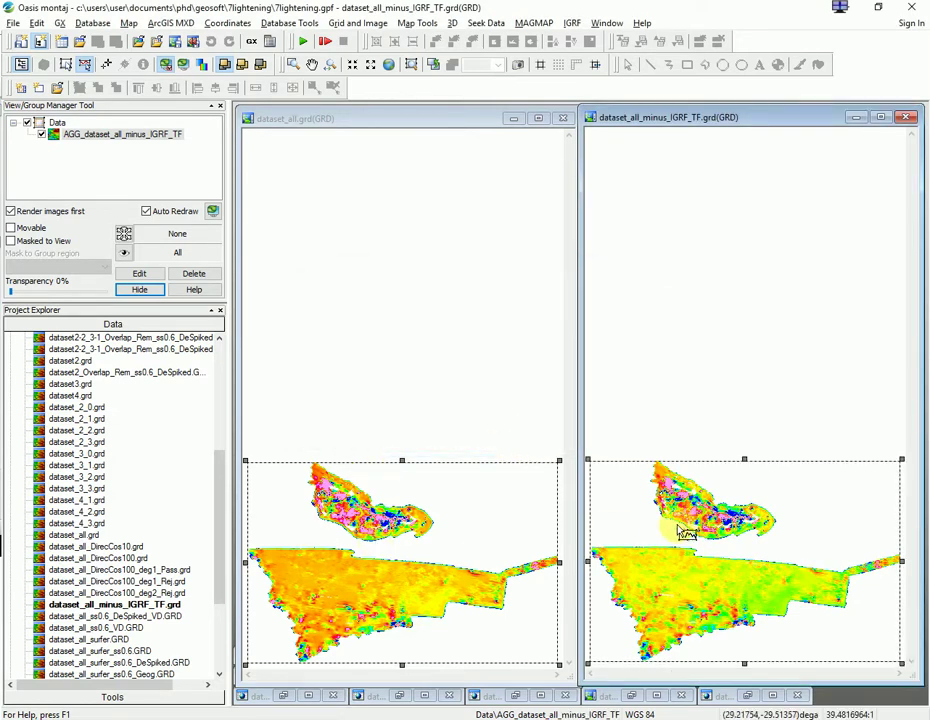
pyautogui.click(718, 585)
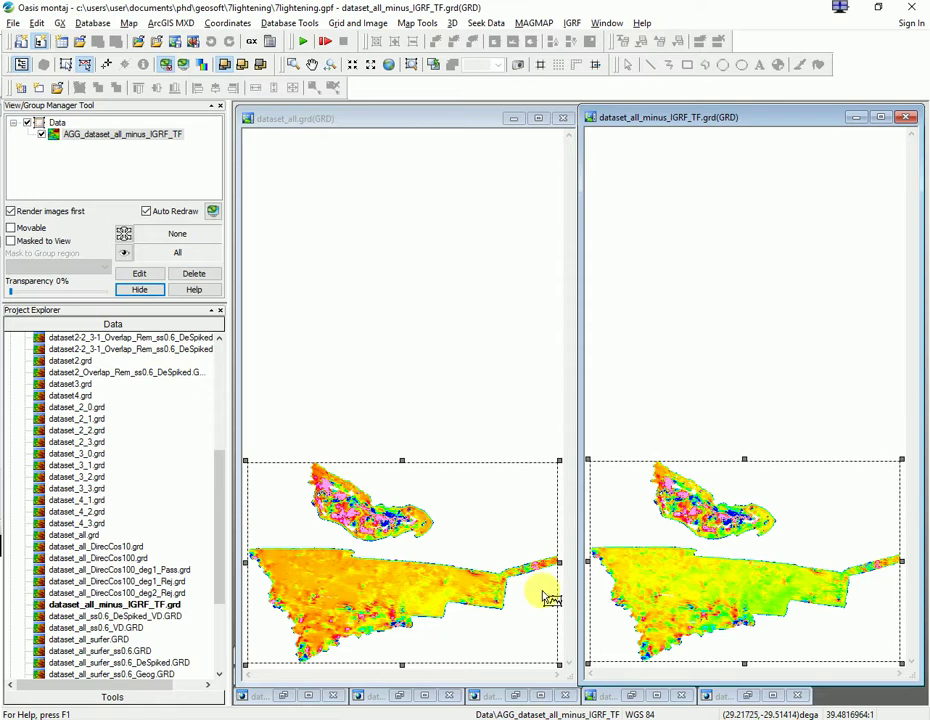